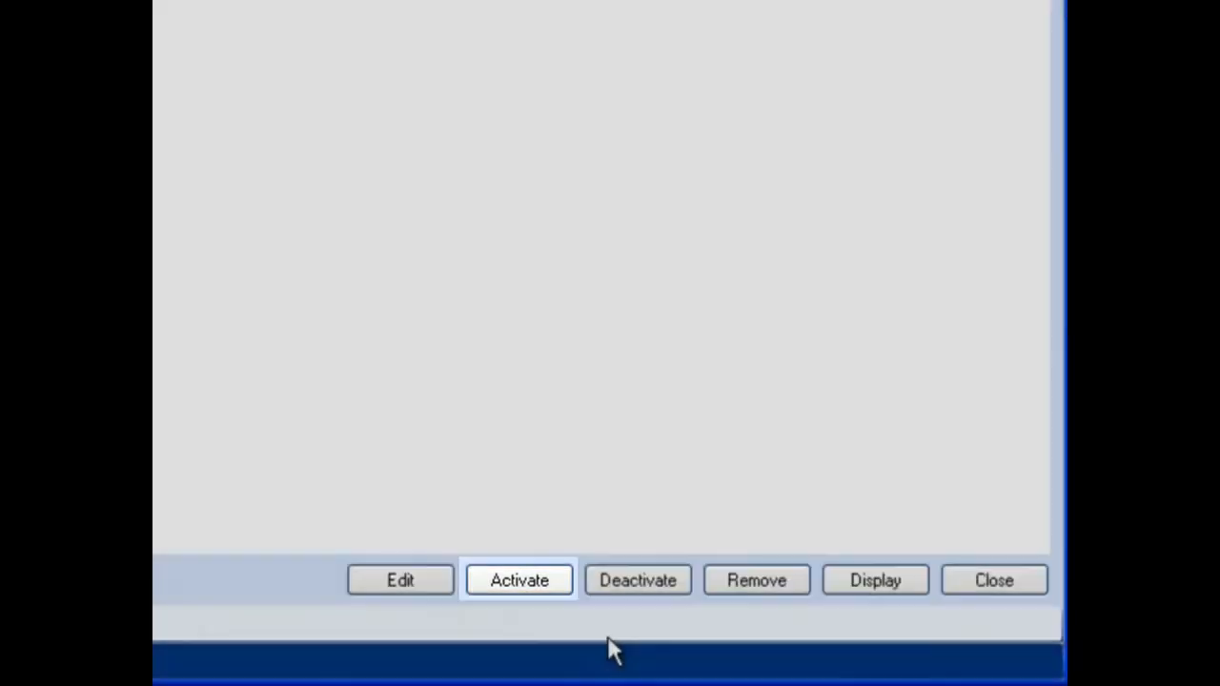
click(650, 589)
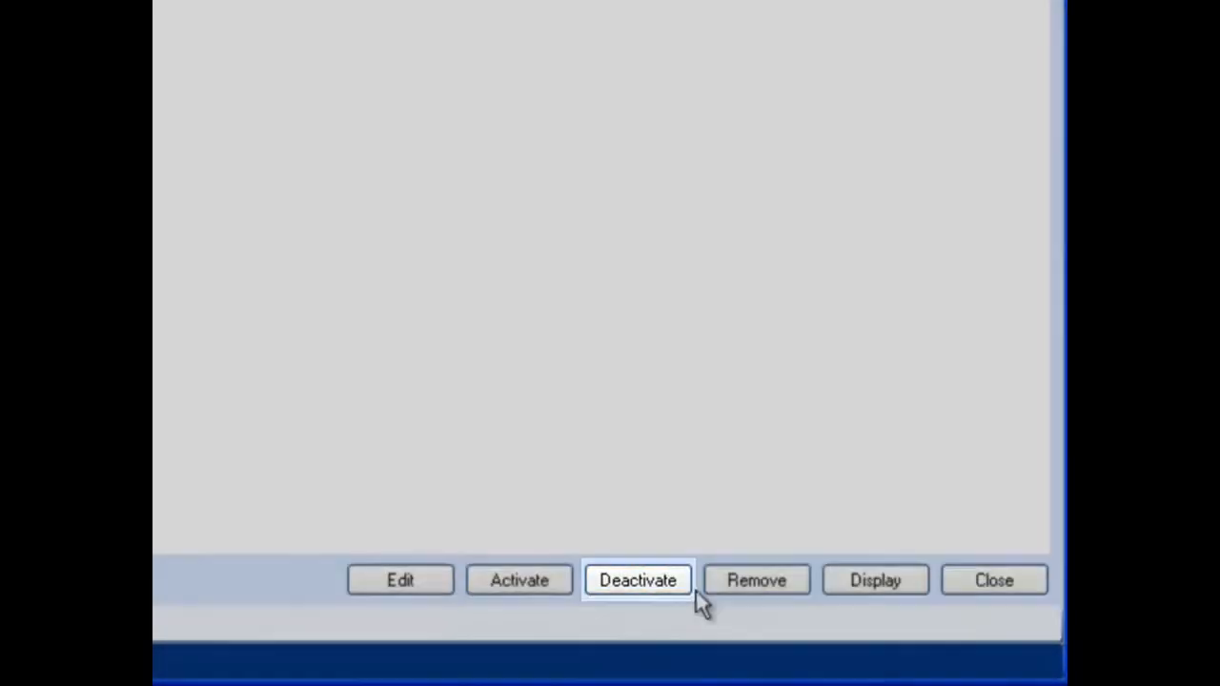
click(755, 589)
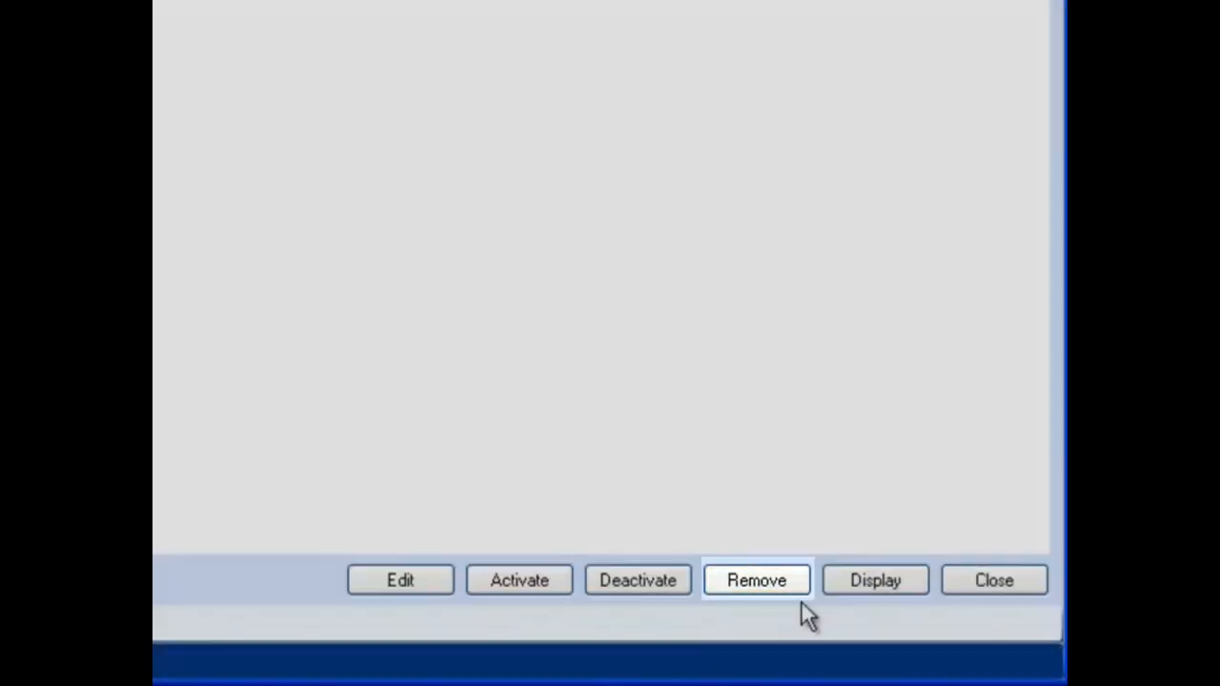
click(862, 591)
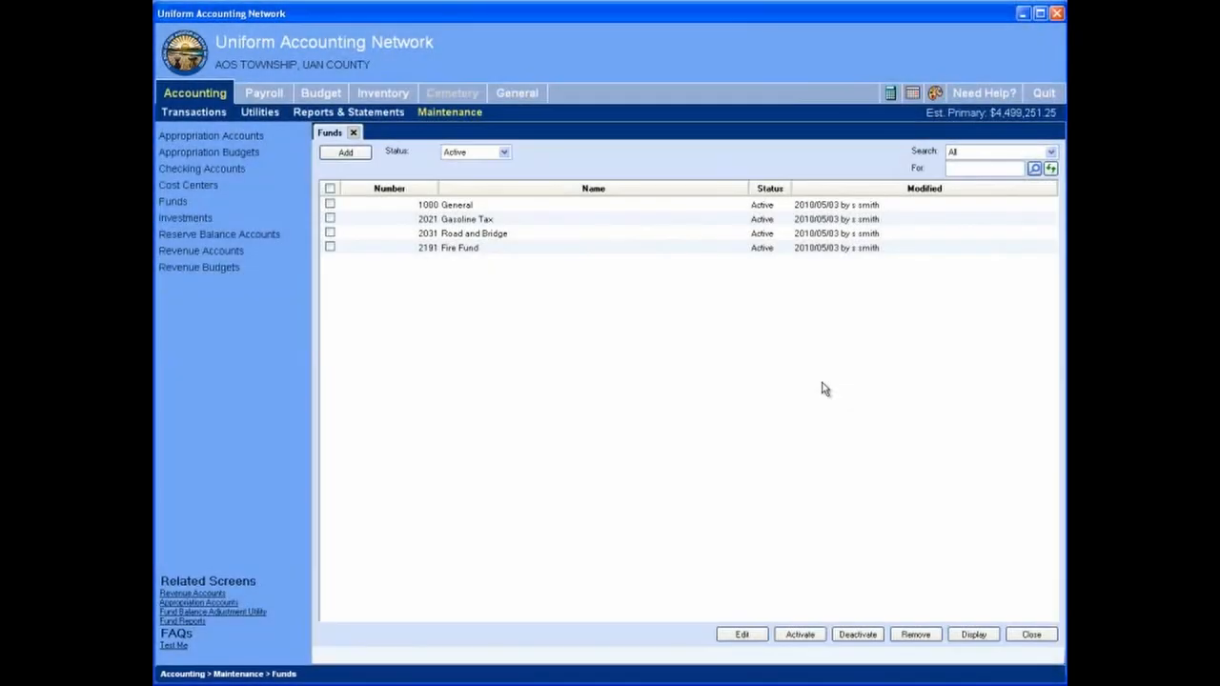
Start adding a fund, narrow the fund numbers to those beginning with 20, and choose 2081 Police District
click(362, 154)
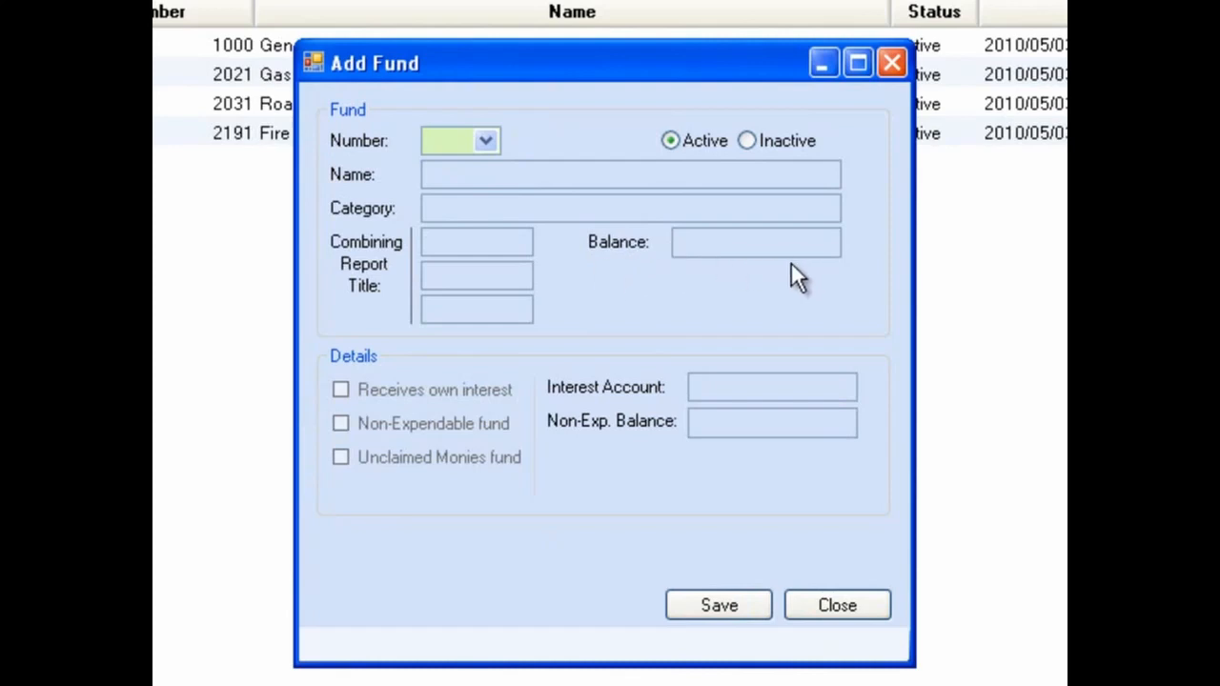
click(488, 142)
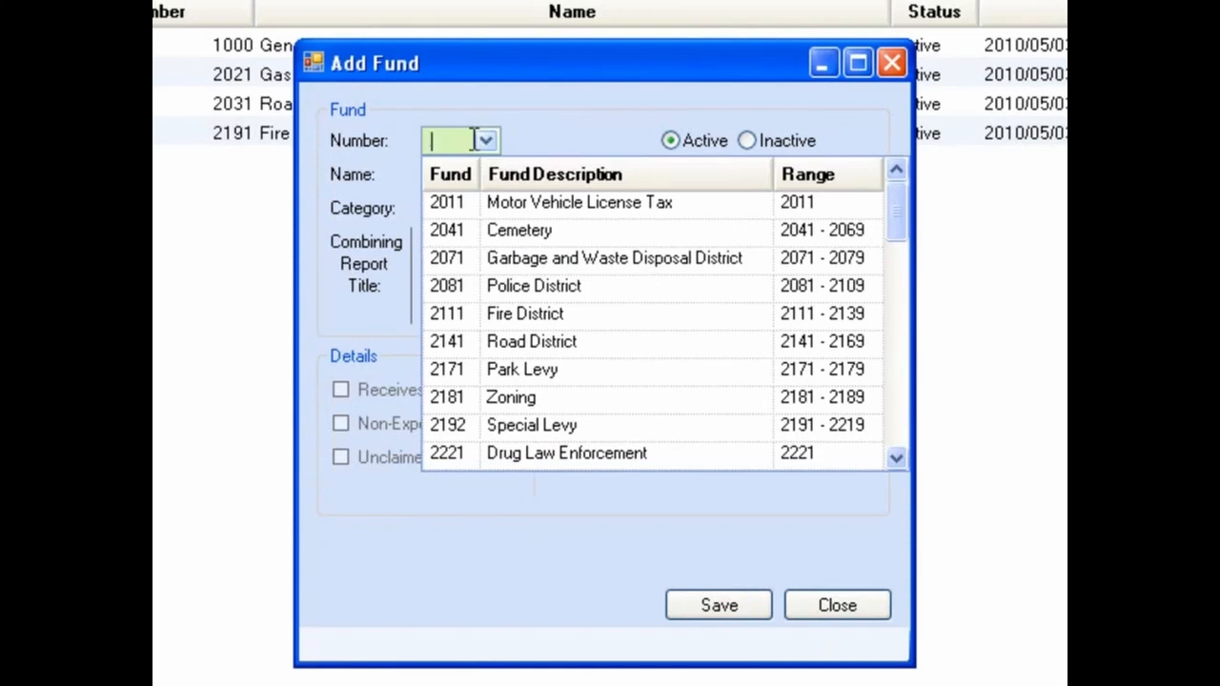
text(20)
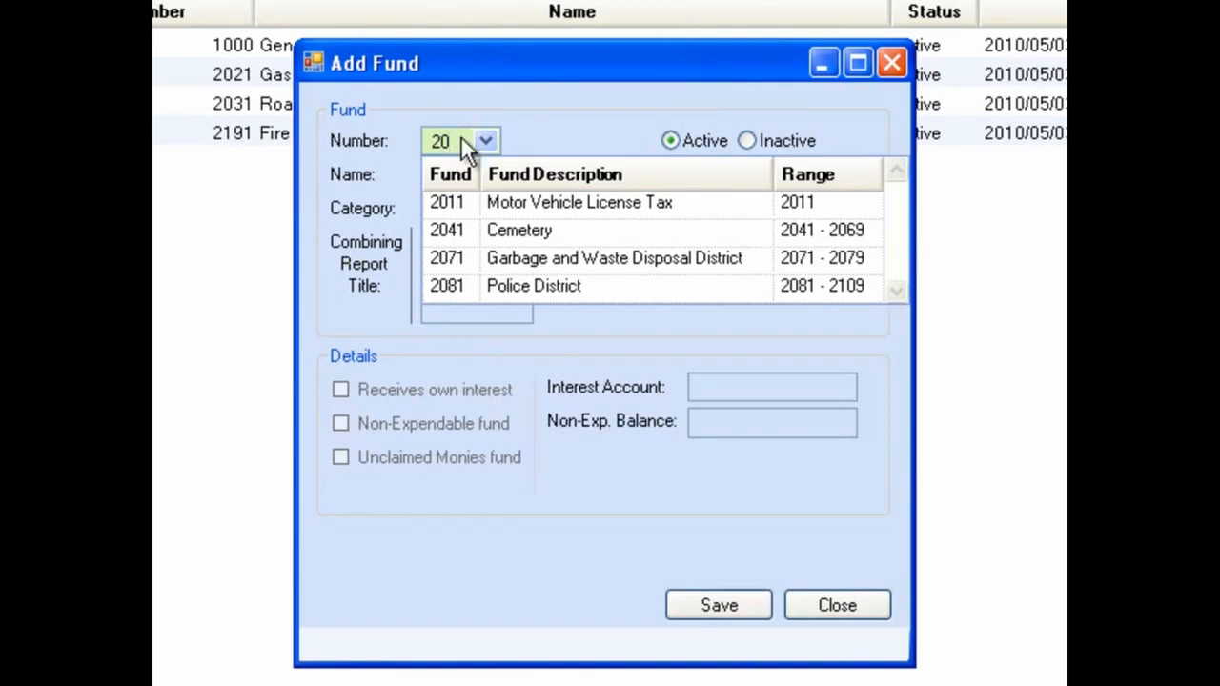
click(591, 286)
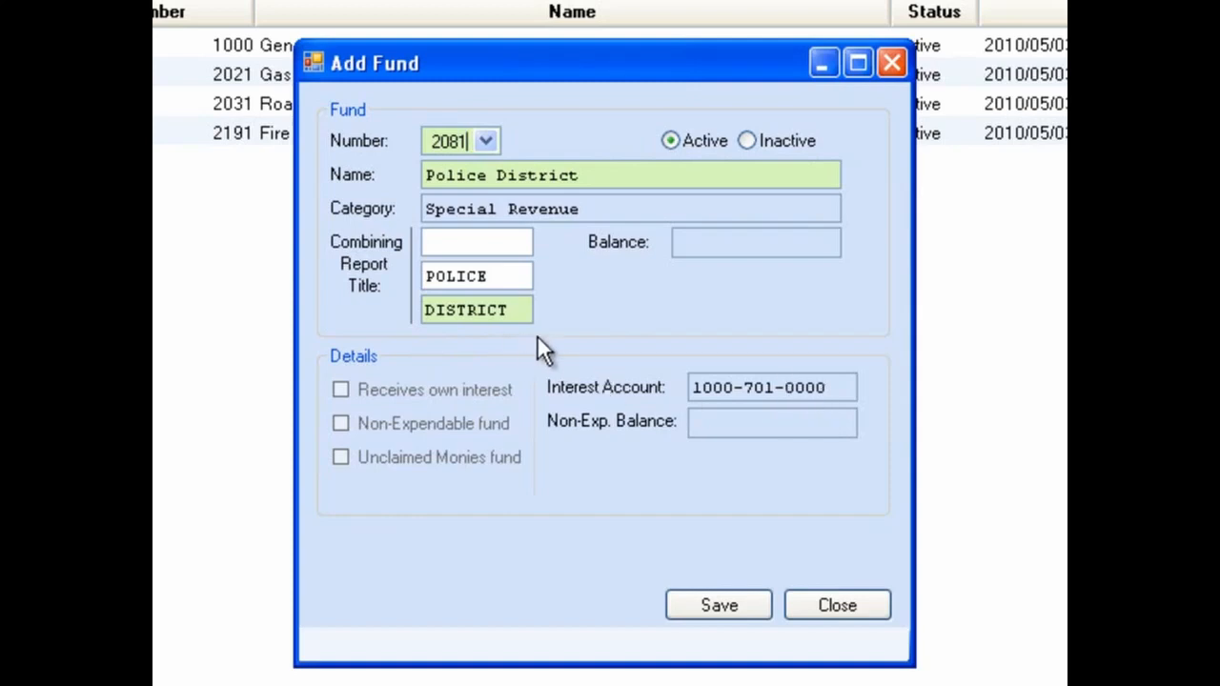
Enter 21st as the first line of the Combining Report Title, and clear that line again
key(Tab)
text(21st)
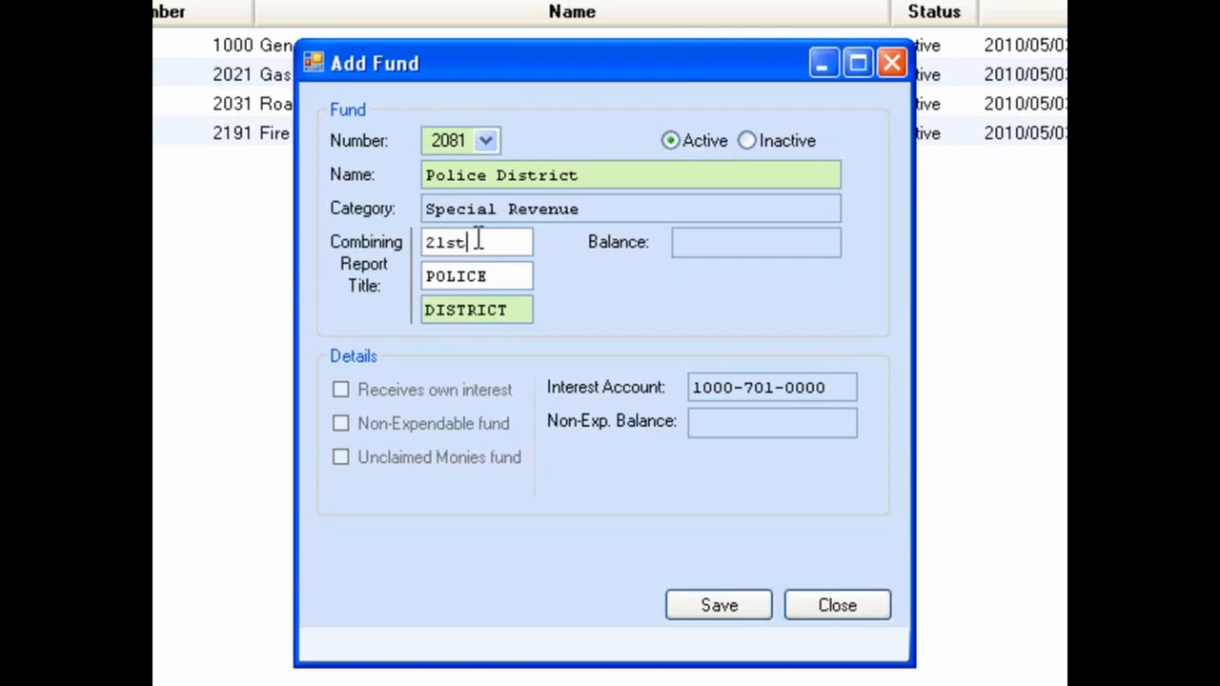
key(BackSpace)
key(BackSpace)
key(BackSpace)
key(BackSpace)
Change the new fund to 9751 Private - Purpose Trust and mark it as receiving its own interest and non-expendable
click(488, 140)
drag(890, 220, 882, 427)
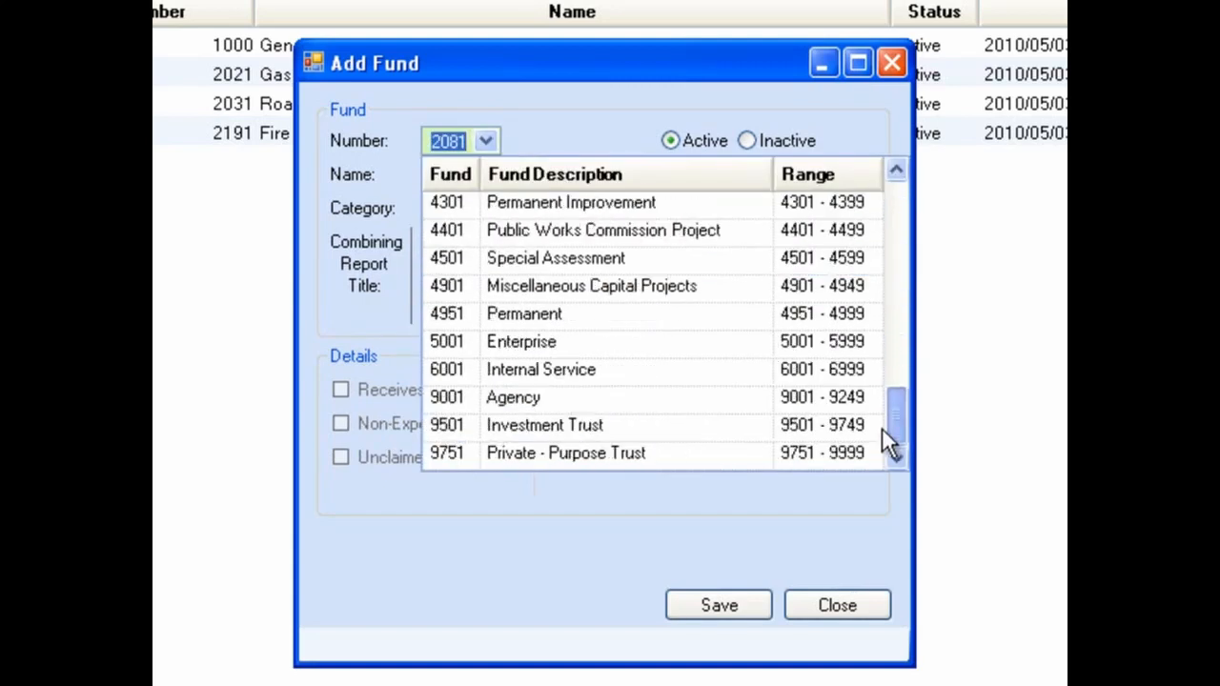
click(630, 454)
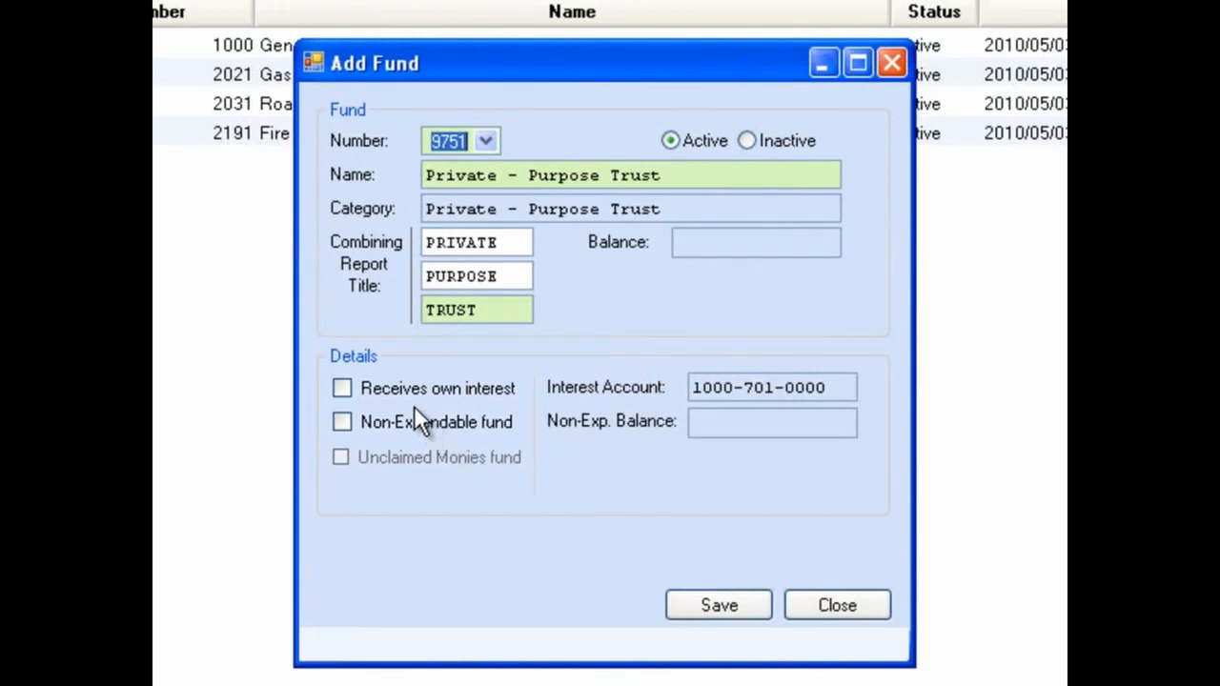
click(340, 385)
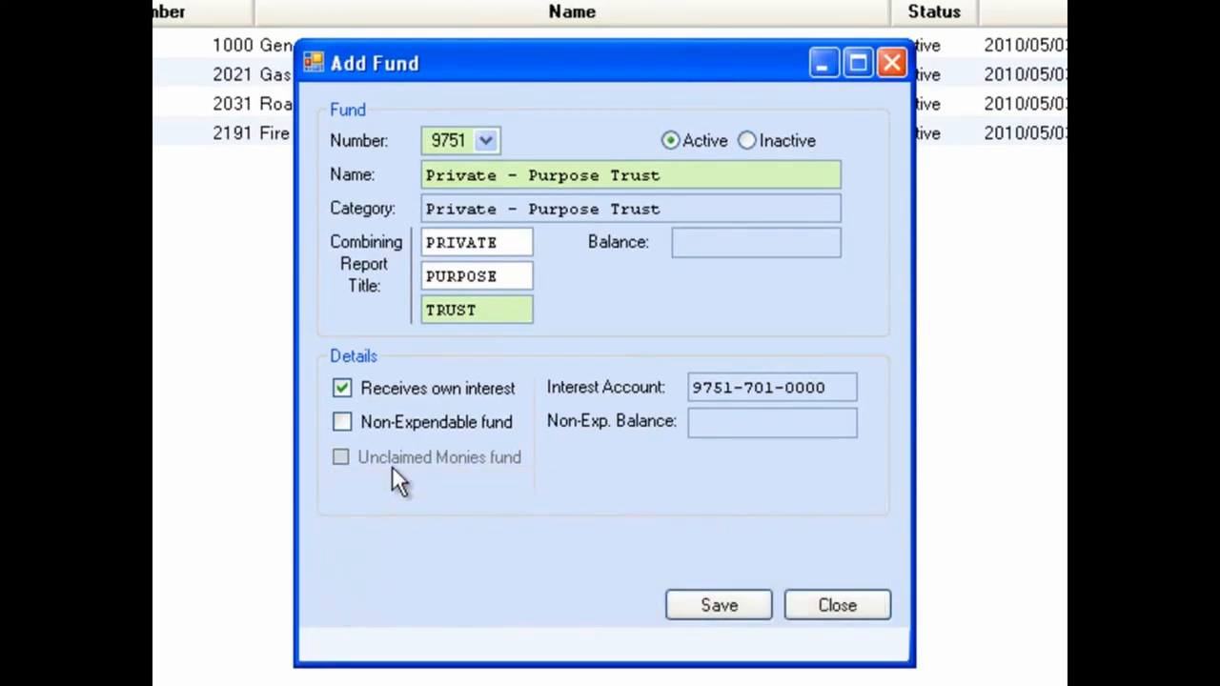
click(348, 420)
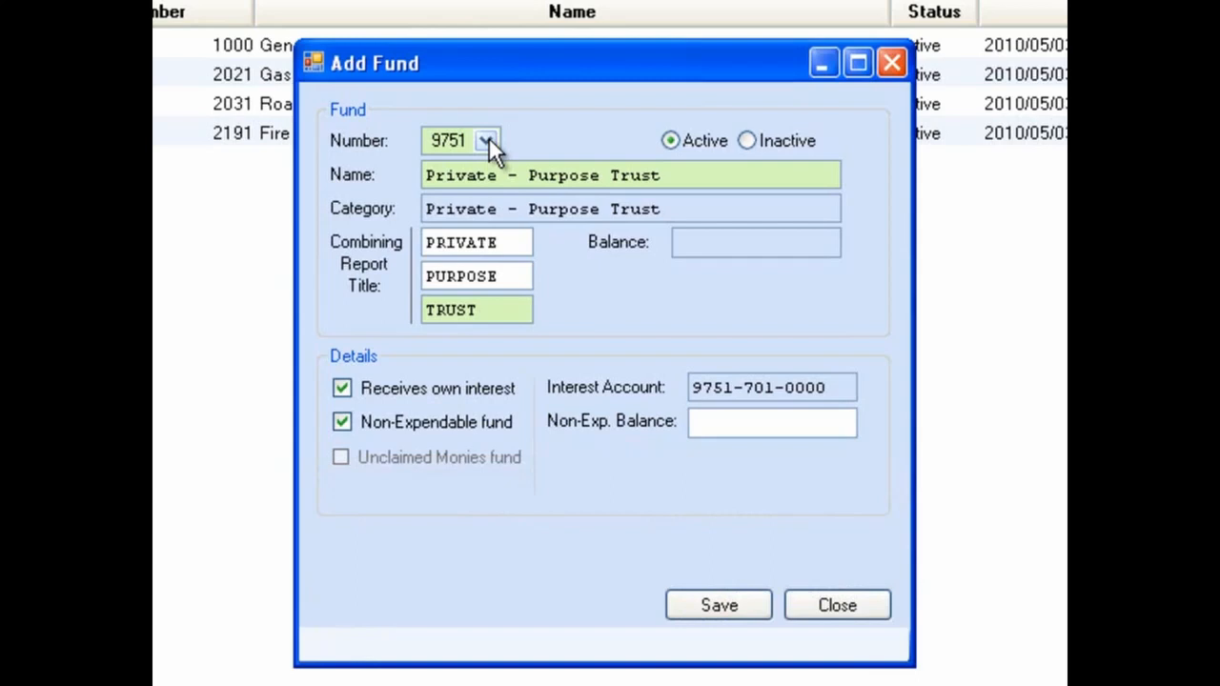
Change the new fund to 9001 Agency and mark it as an Unclaimed Monies fund
click(489, 139)
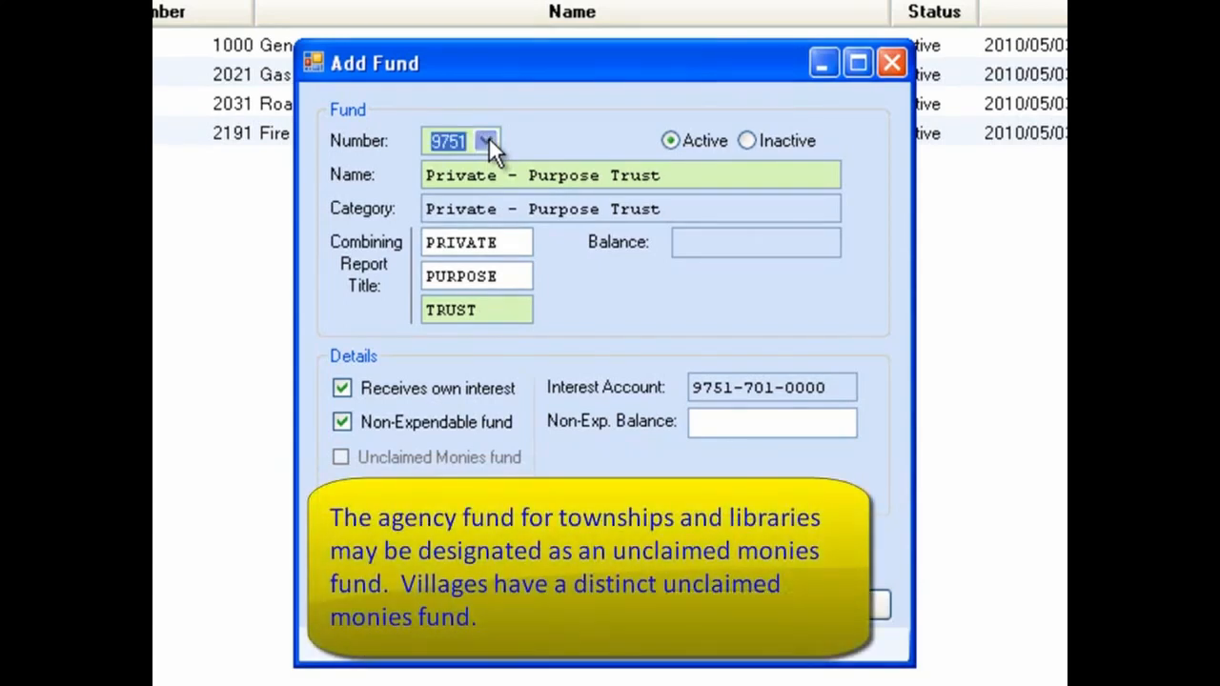
click(549, 400)
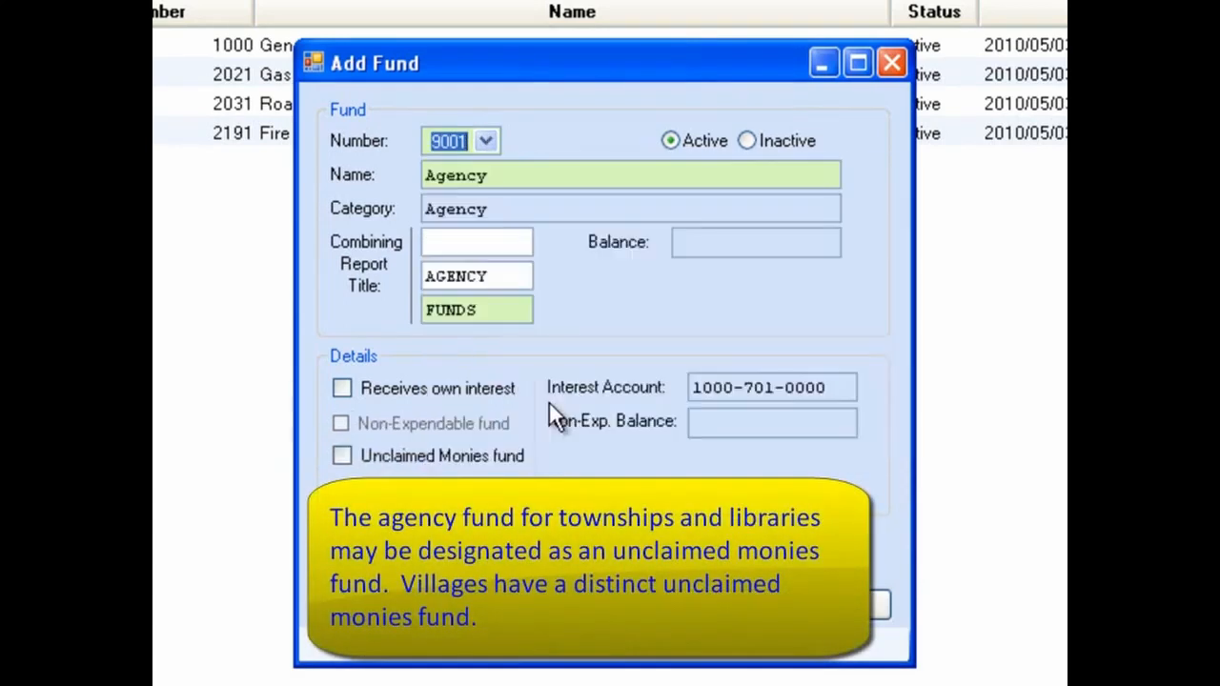
click(341, 455)
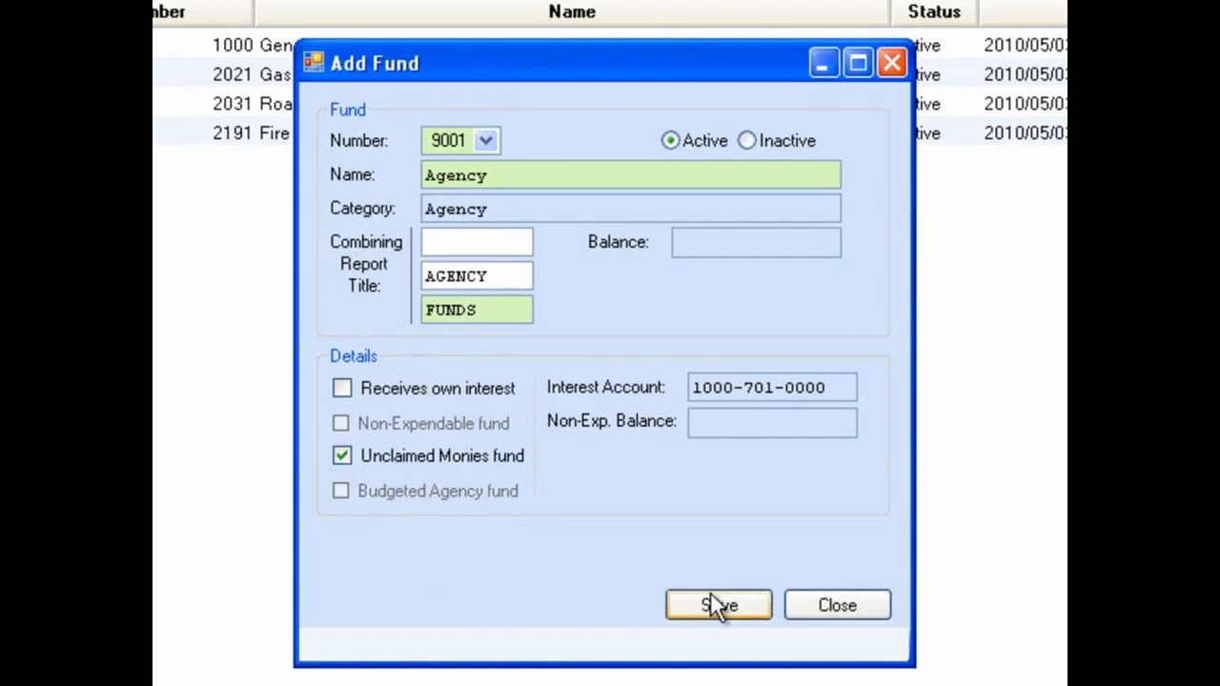
Back out of closing the unsaved Agency fund, save it, and close the Add Fund form
click(837, 607)
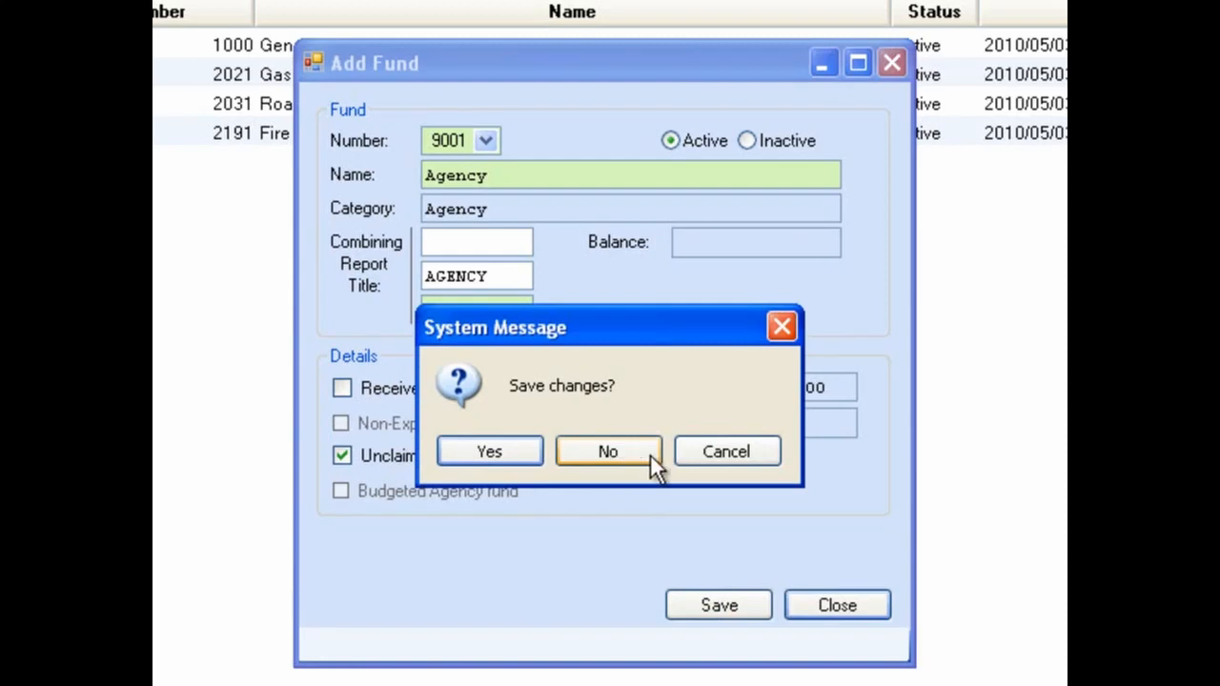
click(737, 450)
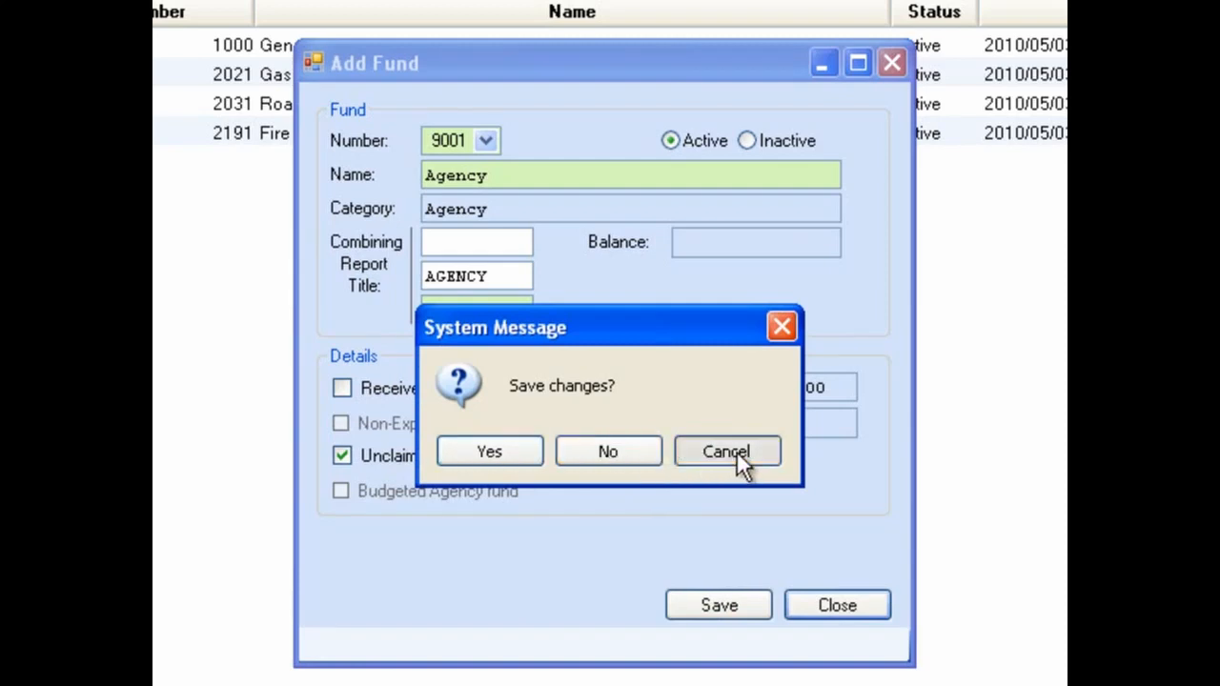
click(693, 613)
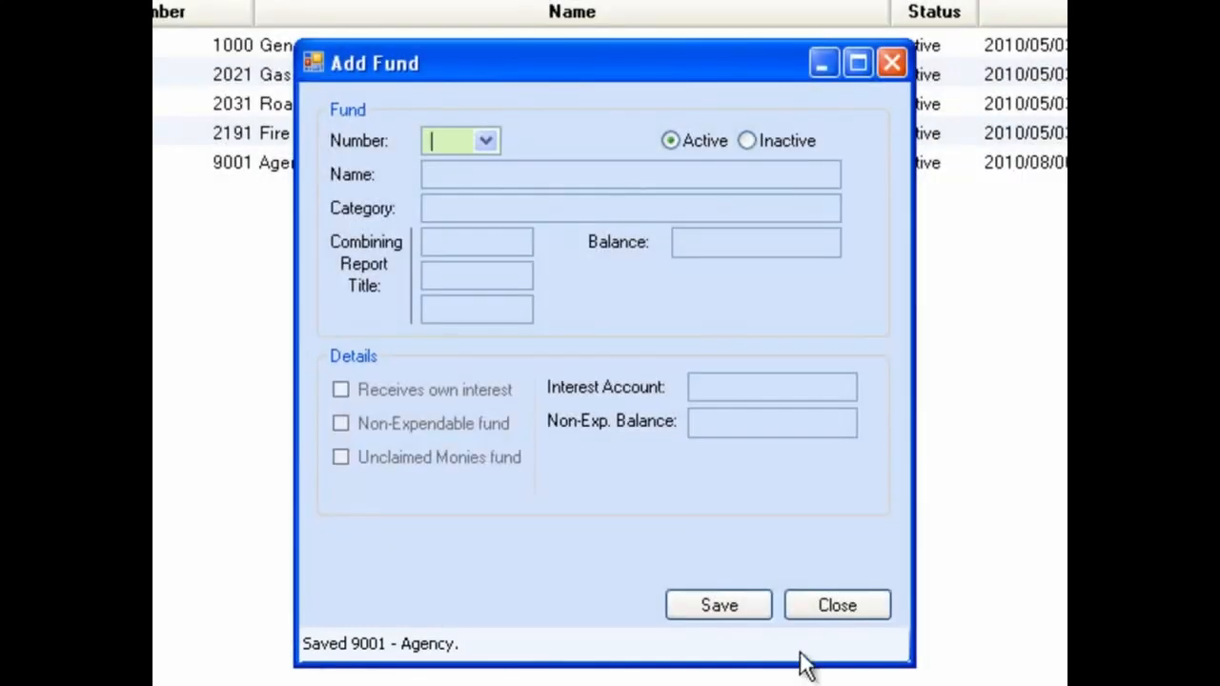
click(831, 605)
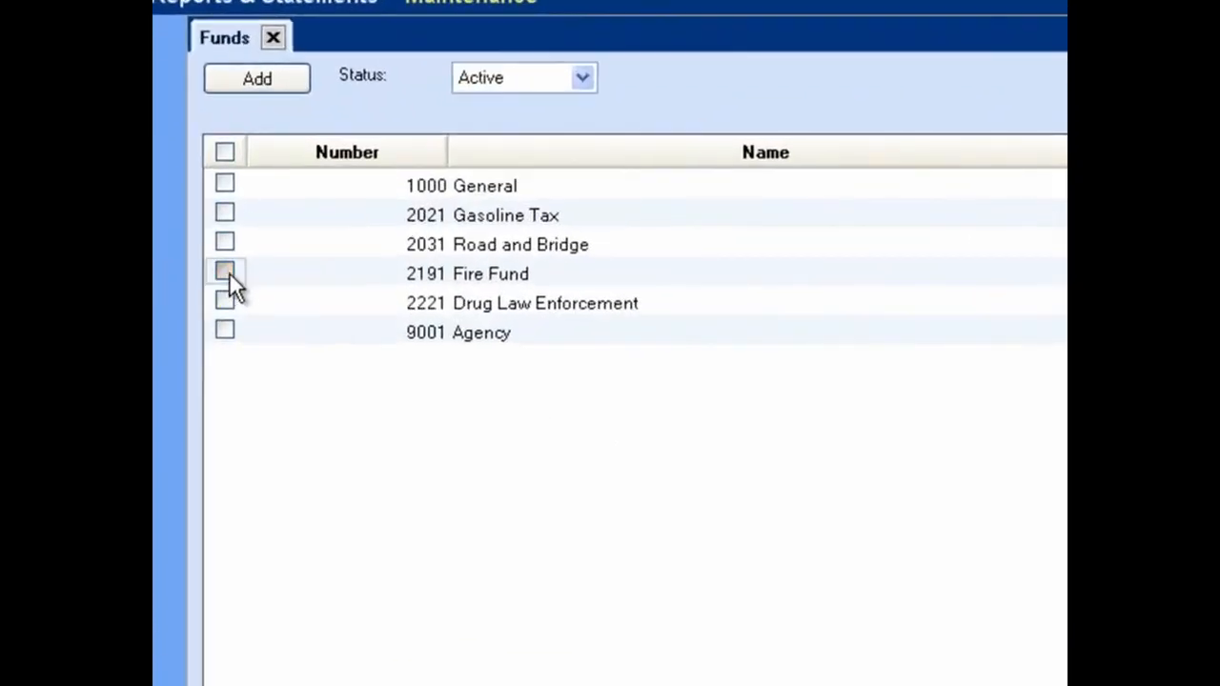
Open the Fire Fund and Drug Law Enforcement funds together for editing and page through both records
click(225, 271)
click(226, 302)
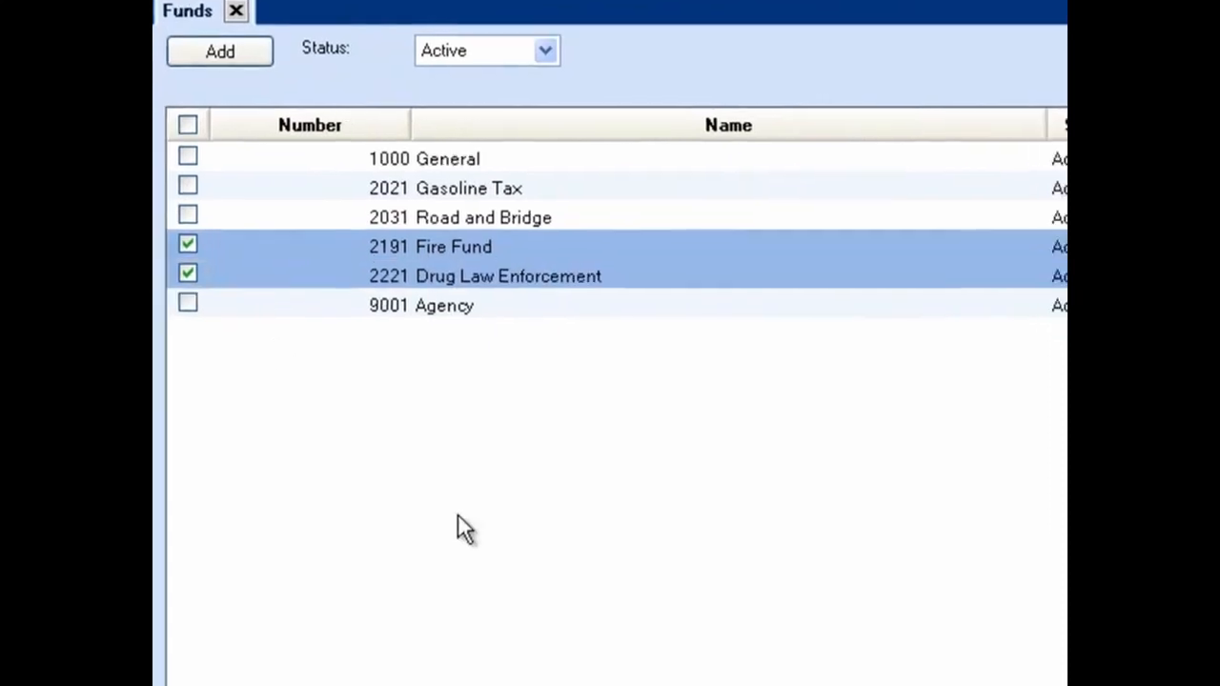
click(394, 577)
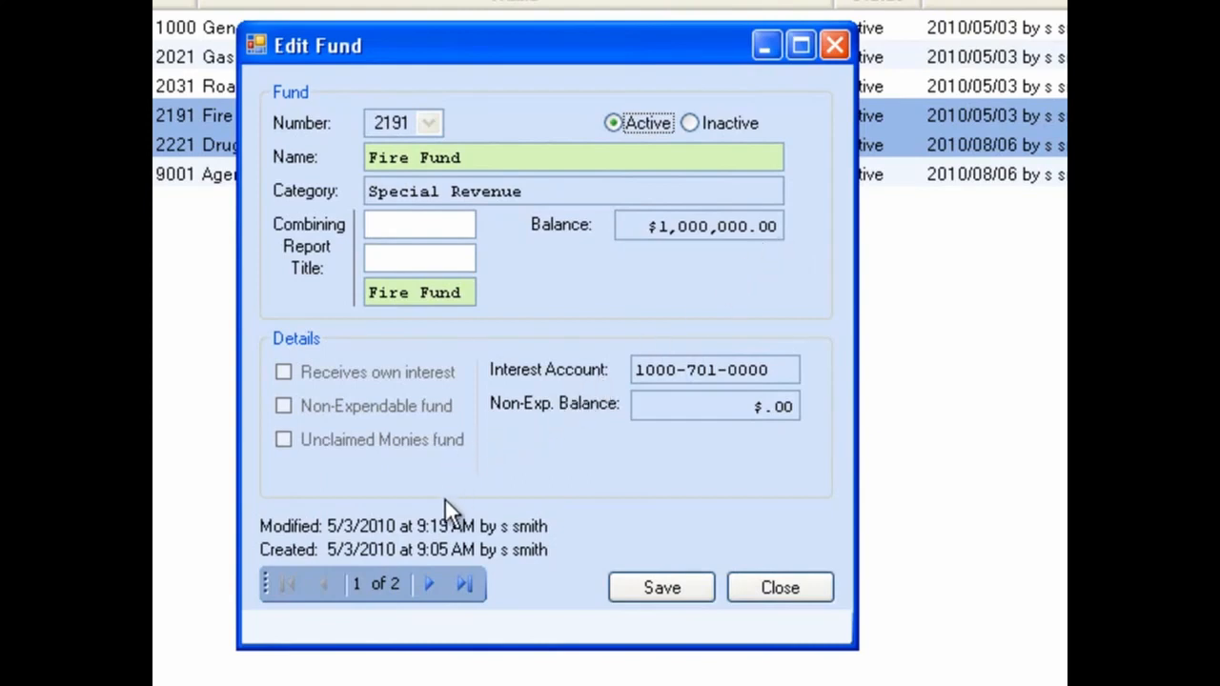
click(433, 586)
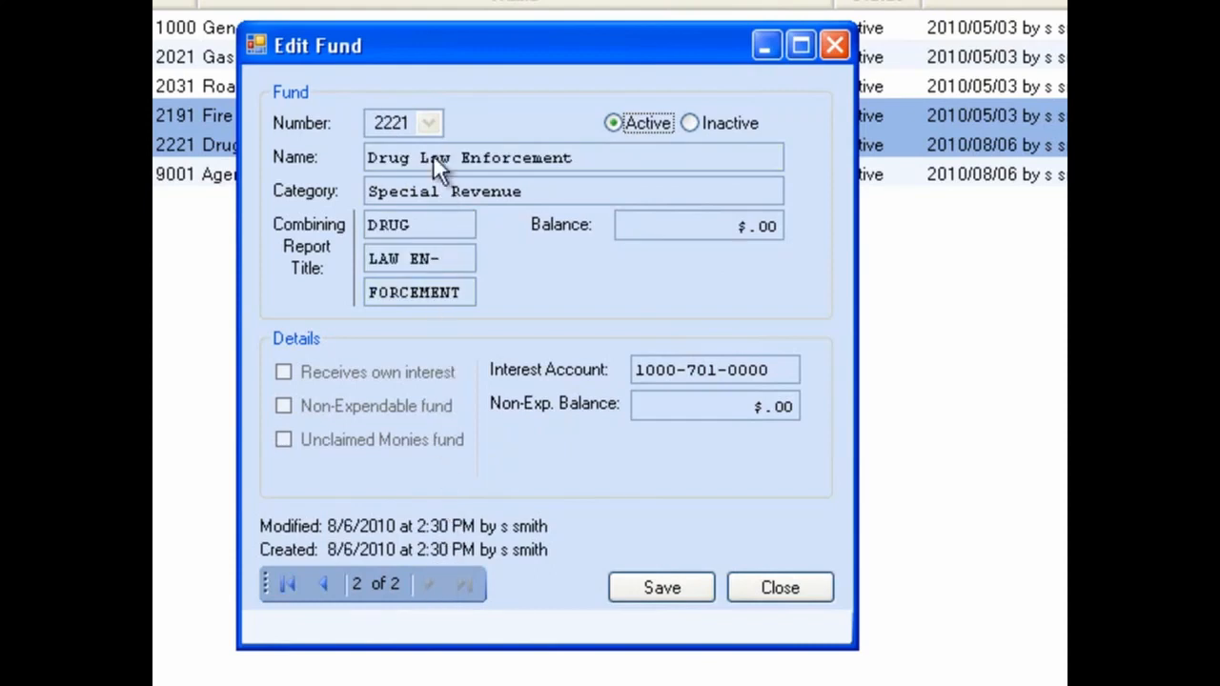
click(322, 586)
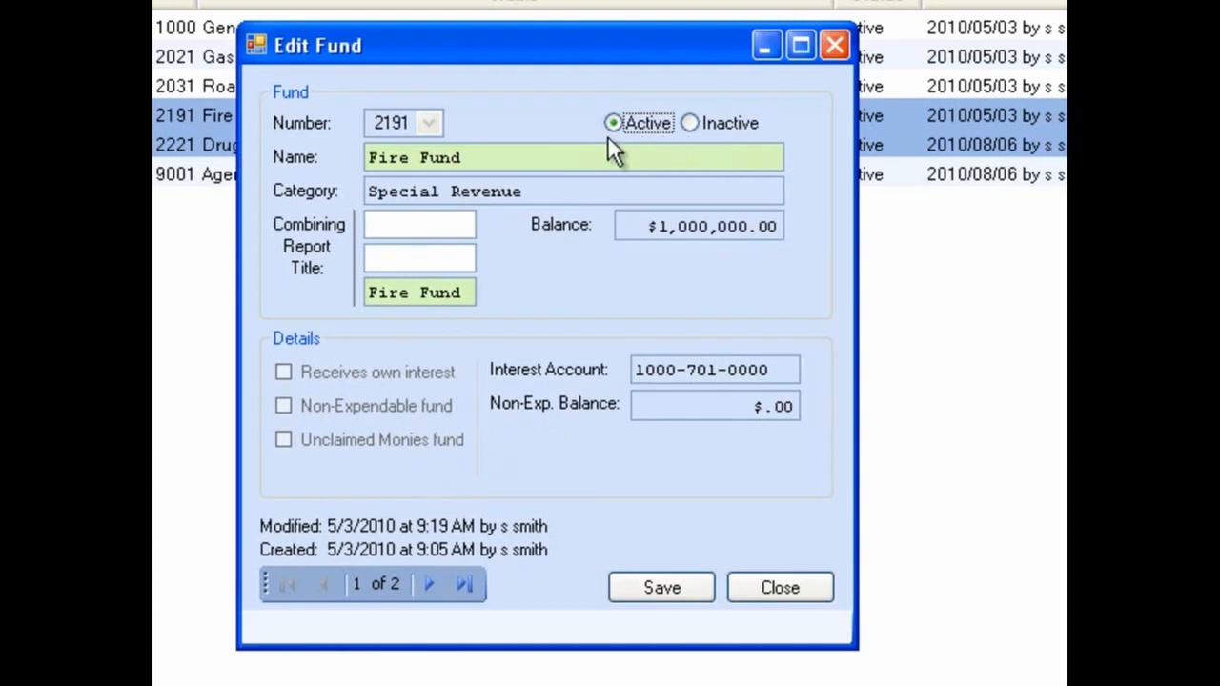
Set the first Combining Report Title line of the Fire Fund to Village and move on to fund 2221
click(443, 229)
text(Village)
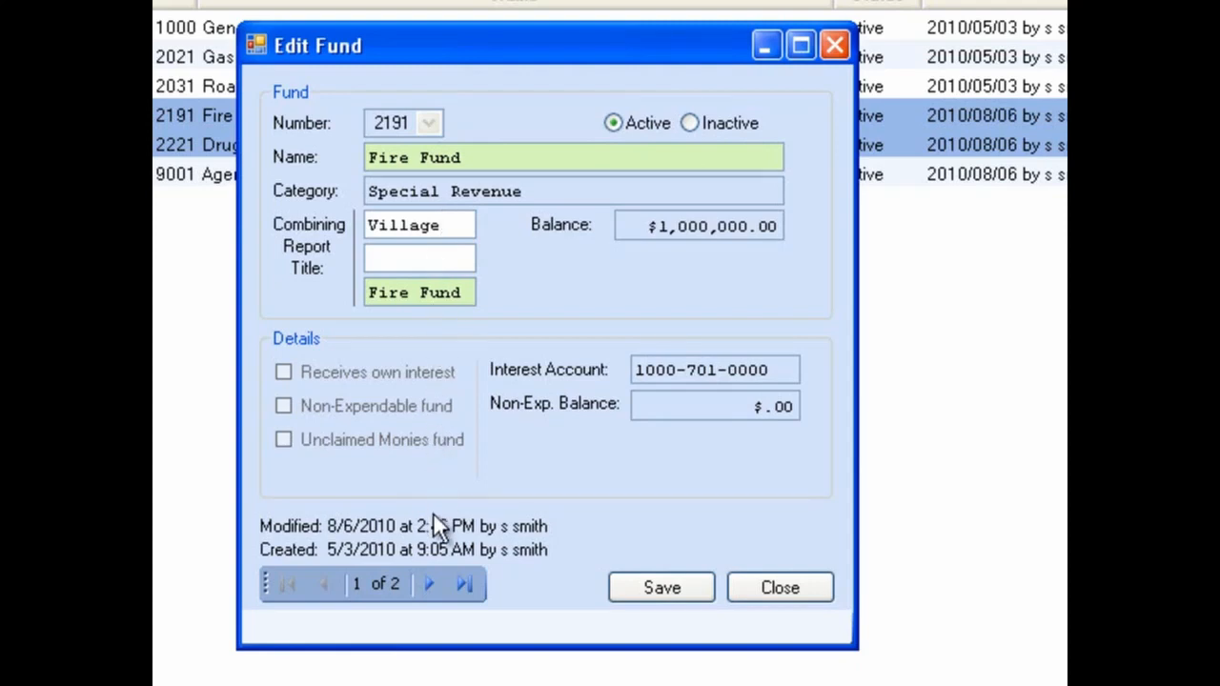
click(429, 583)
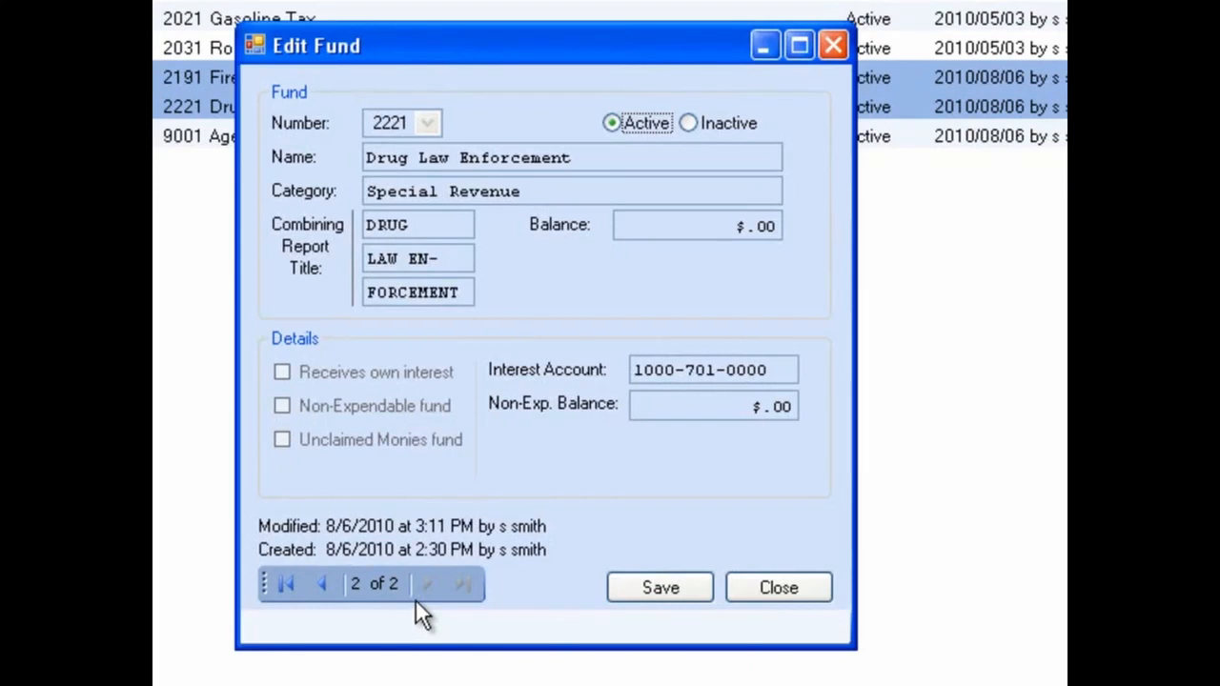
Return to fund 2191 and change both its name and the last Combining Report Title line to Fire Fund
click(325, 582)
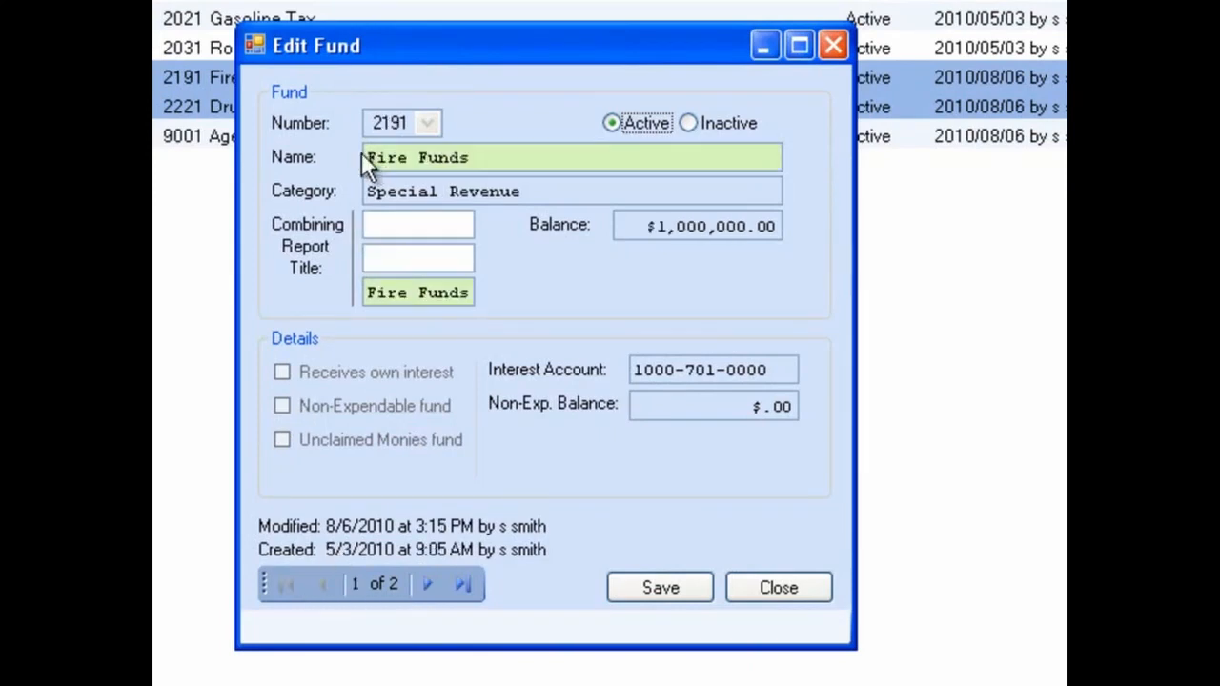
click(497, 161)
key(BackSpace)
click(472, 292)
key(BackSpace)
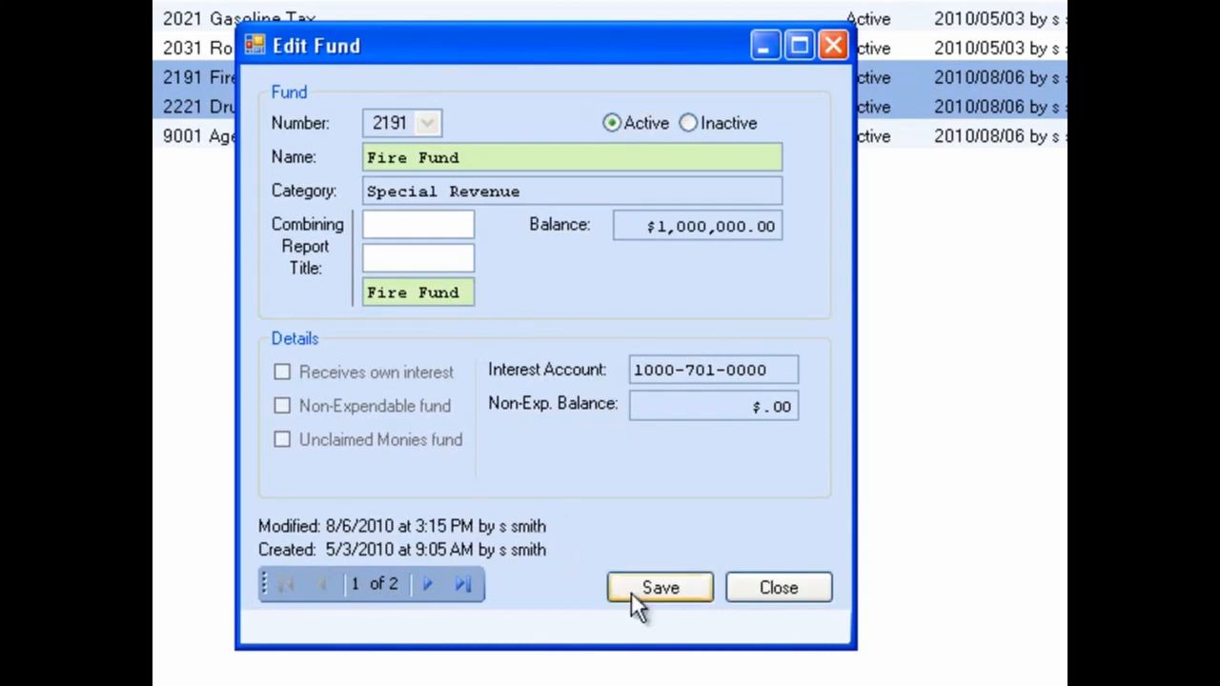
Back out of closing the edited fund 2191 and save its changes
click(775, 593)
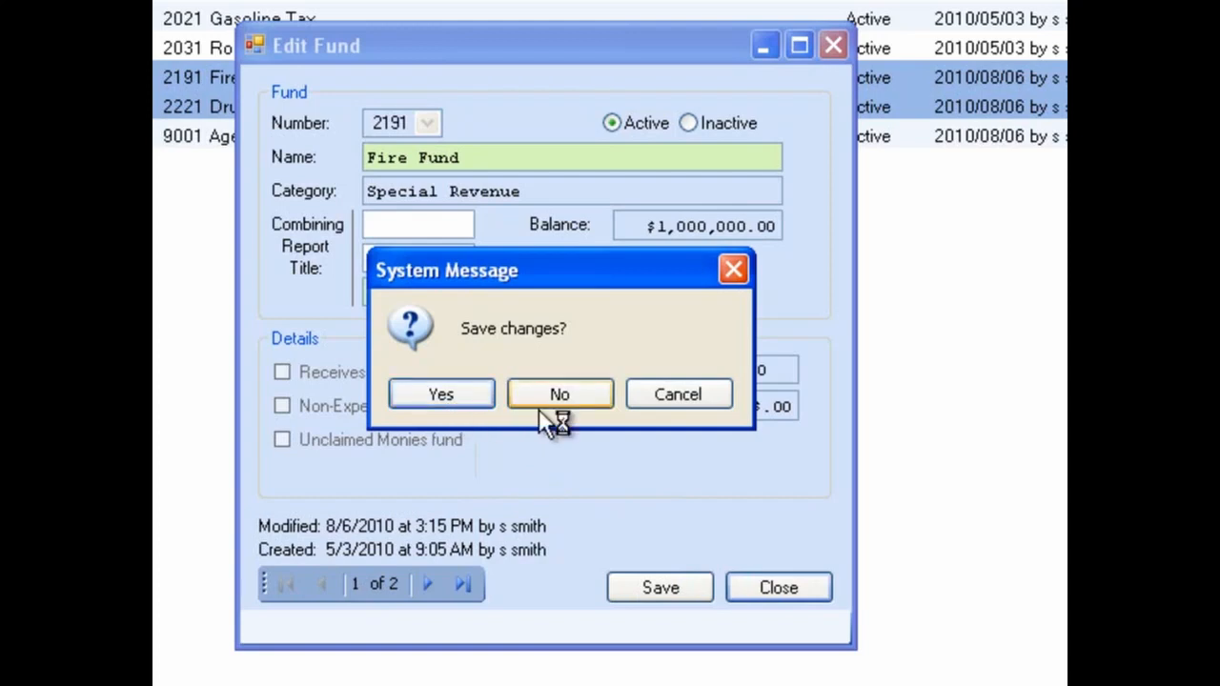
click(668, 403)
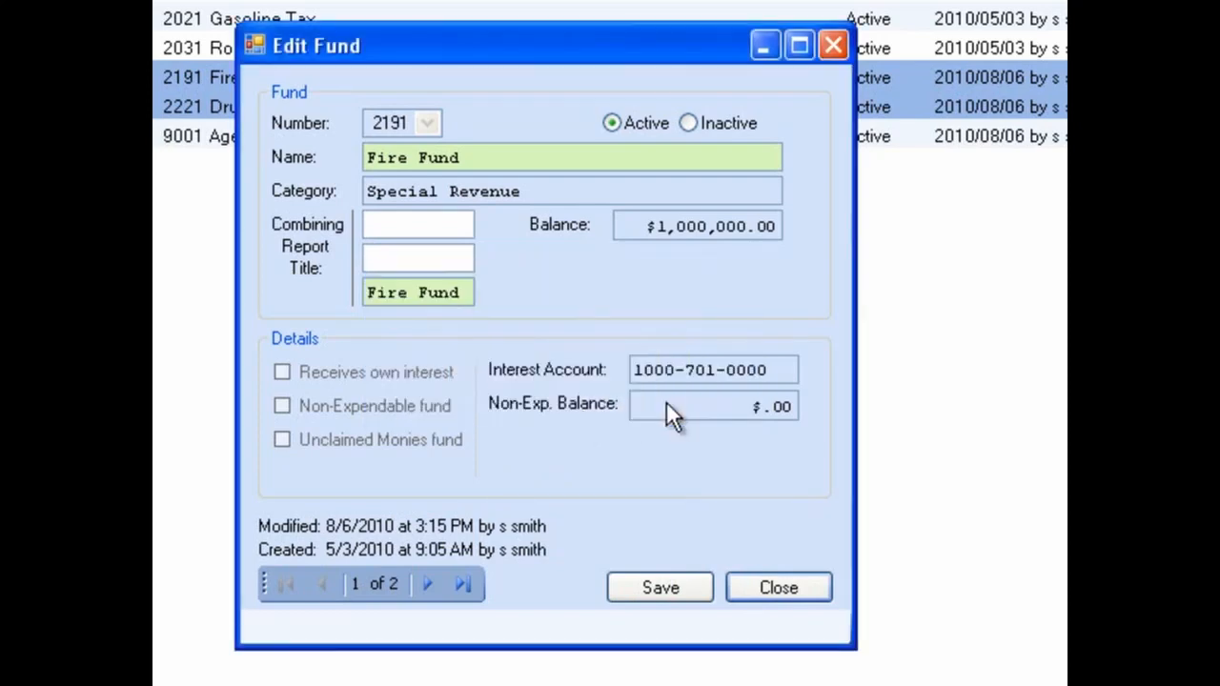
click(674, 597)
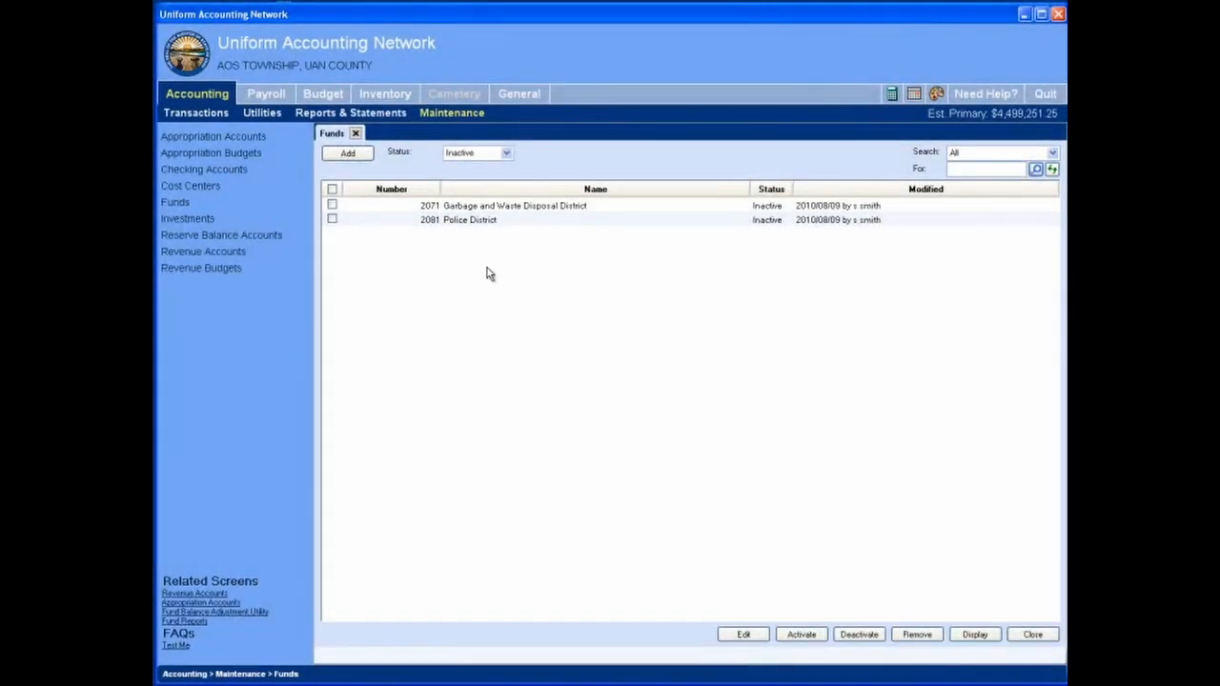
Try to activate the inactive Garbage and Waste Disposal District and Police District funds together
click(331, 205)
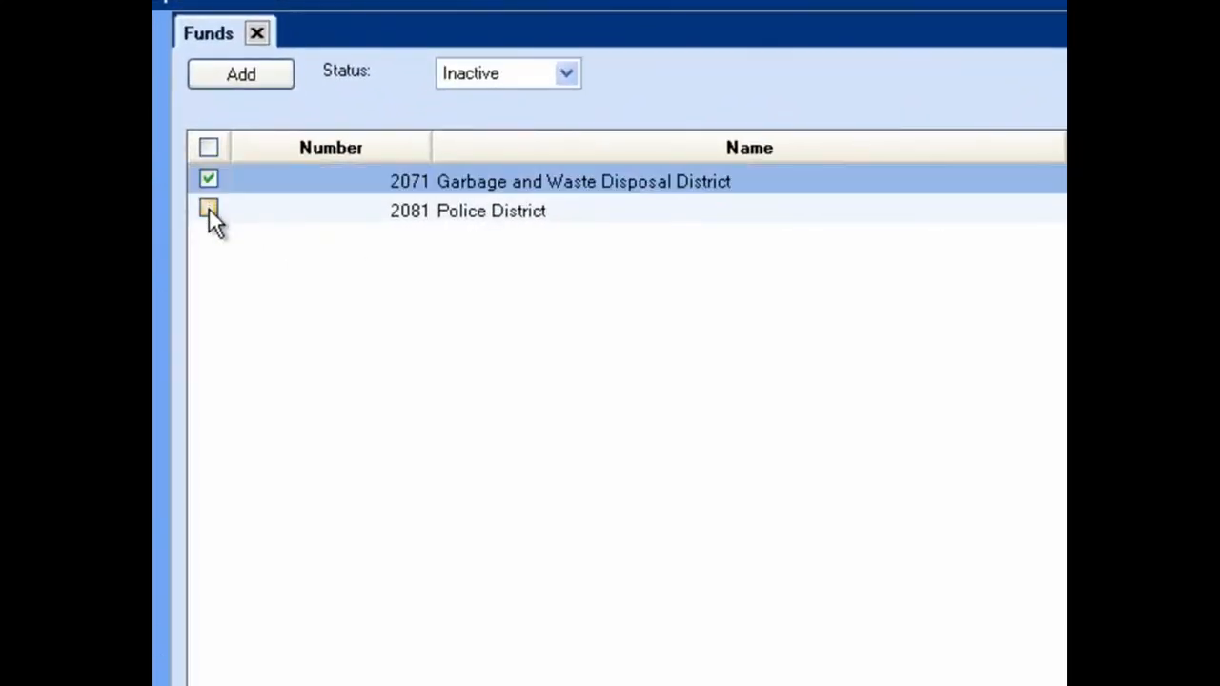
click(209, 208)
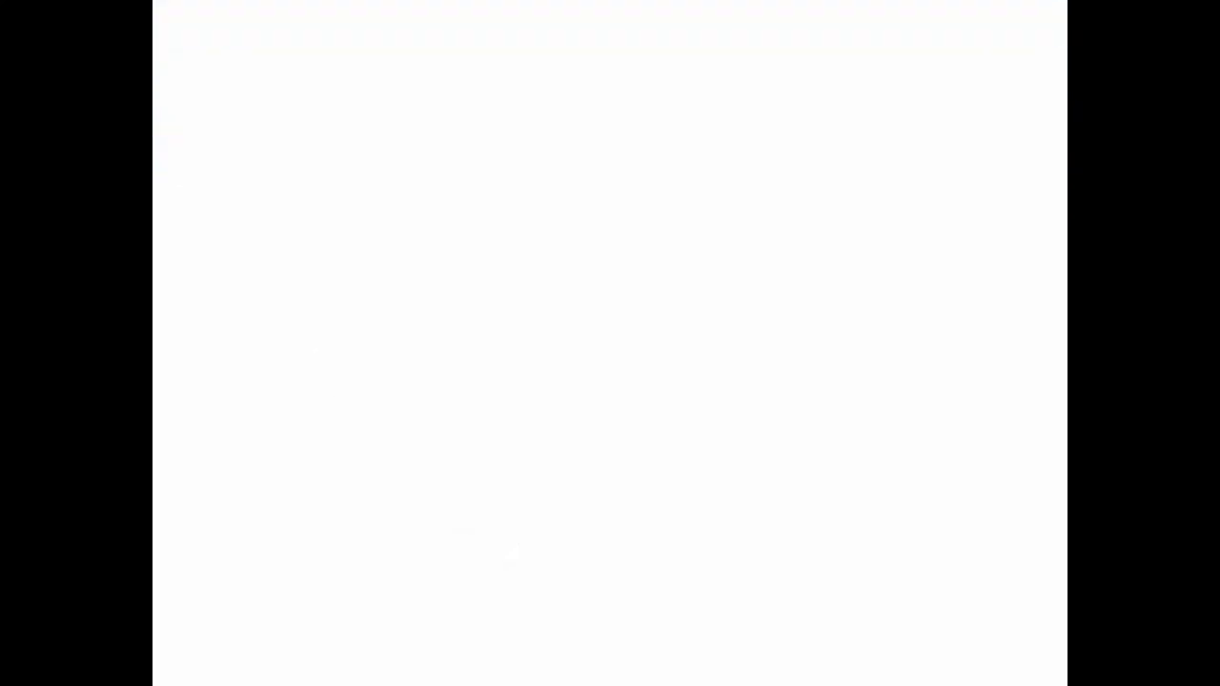
click(511, 587)
Filter the fund list to show All statuses, and filter it back to Inactive funds
click(567, 77)
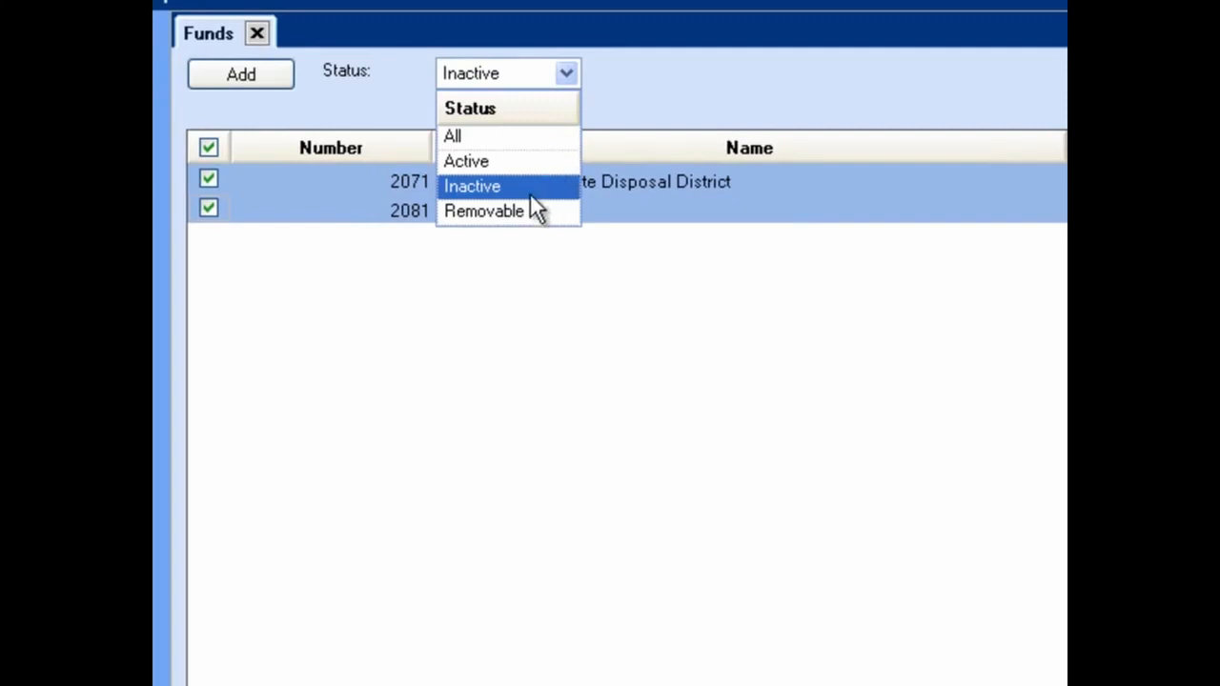
click(530, 139)
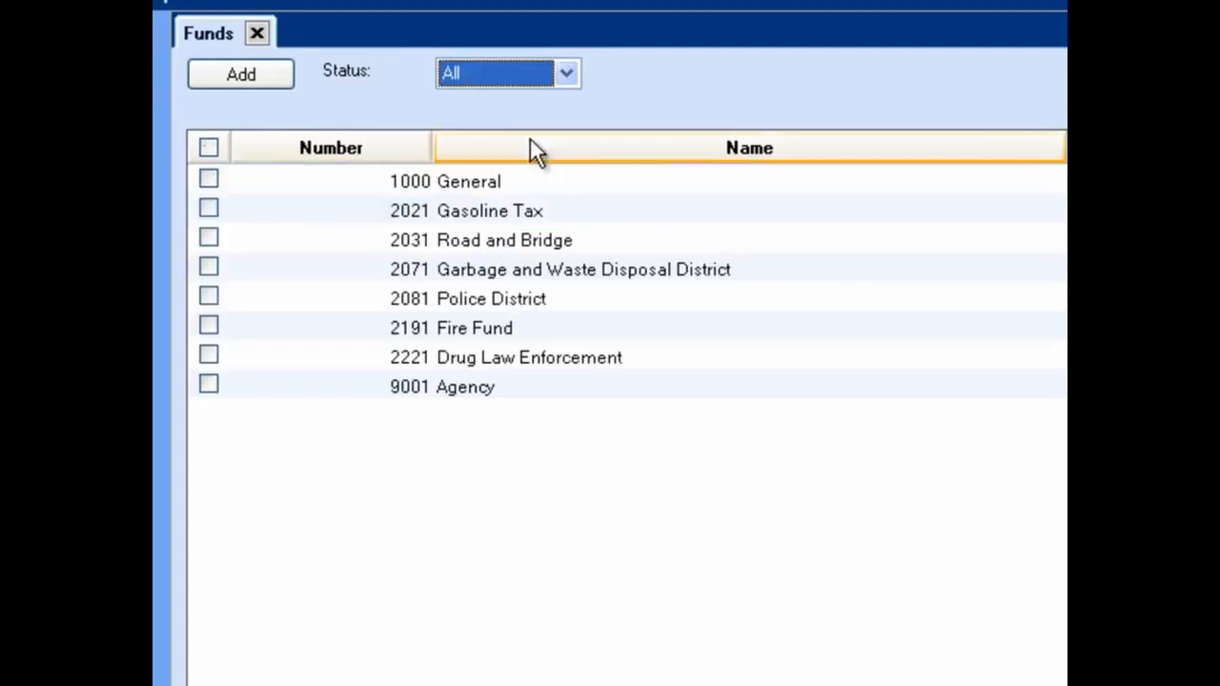
click(568, 73)
click(539, 185)
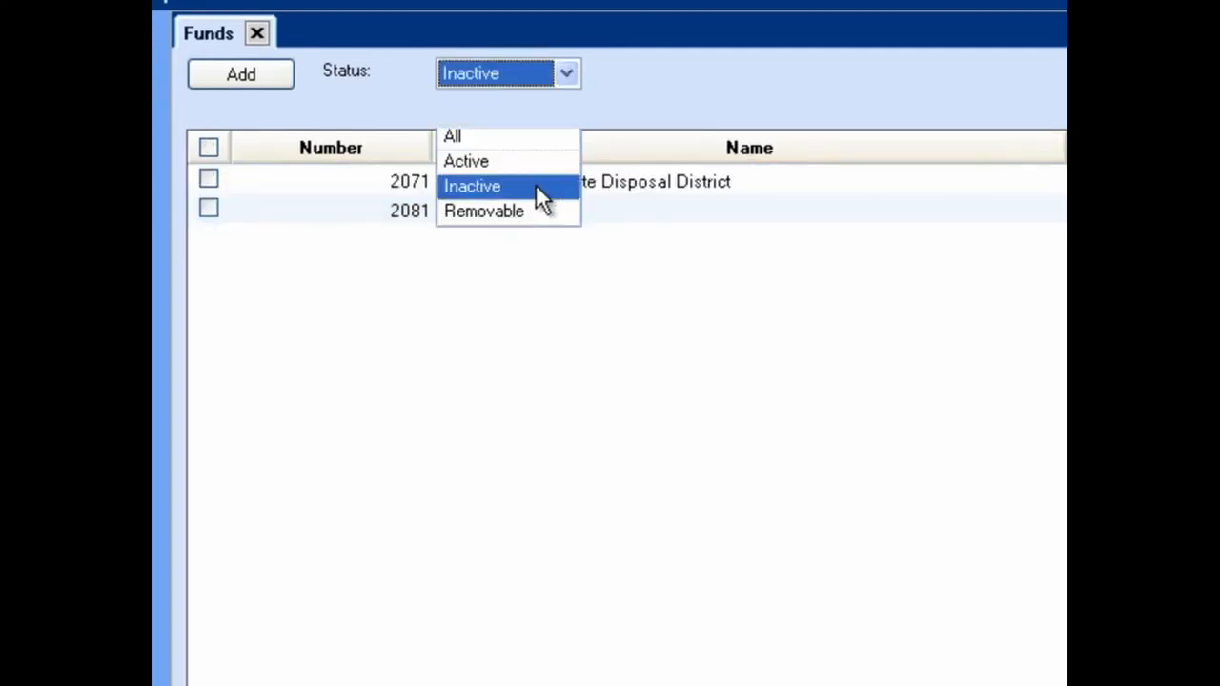
Activate all funds in the Inactive list together and filter the fund list to Active funds
click(209, 148)
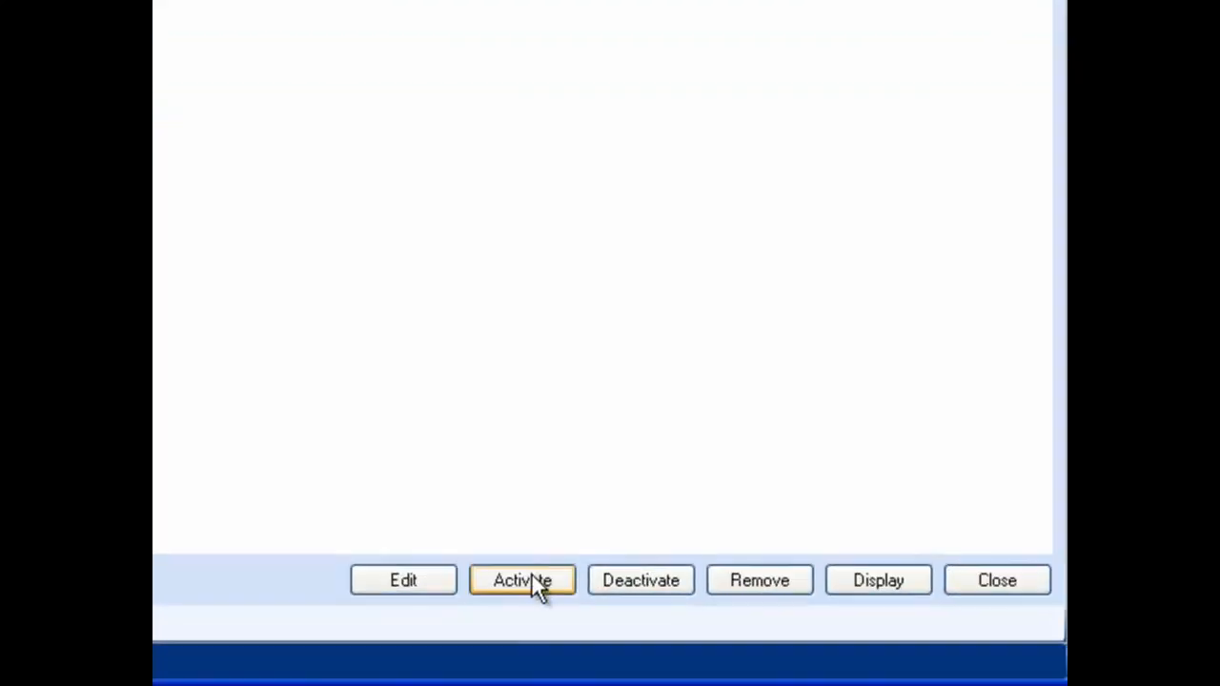
click(530, 573)
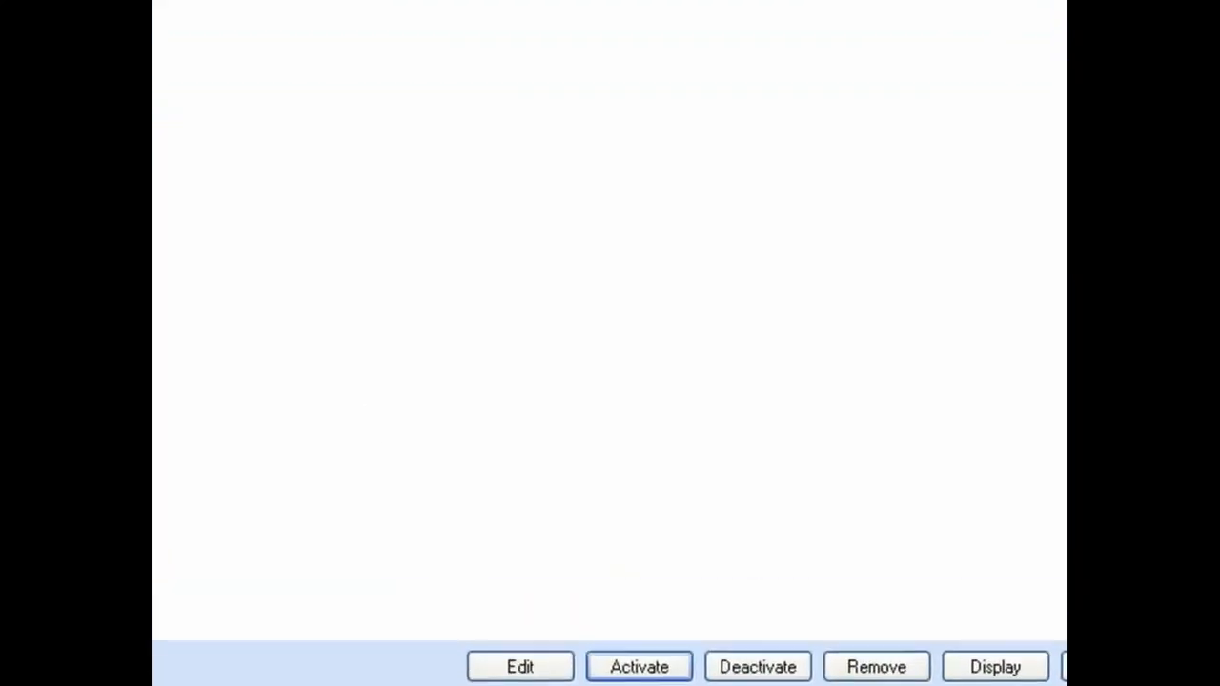
click(530, 49)
click(526, 160)
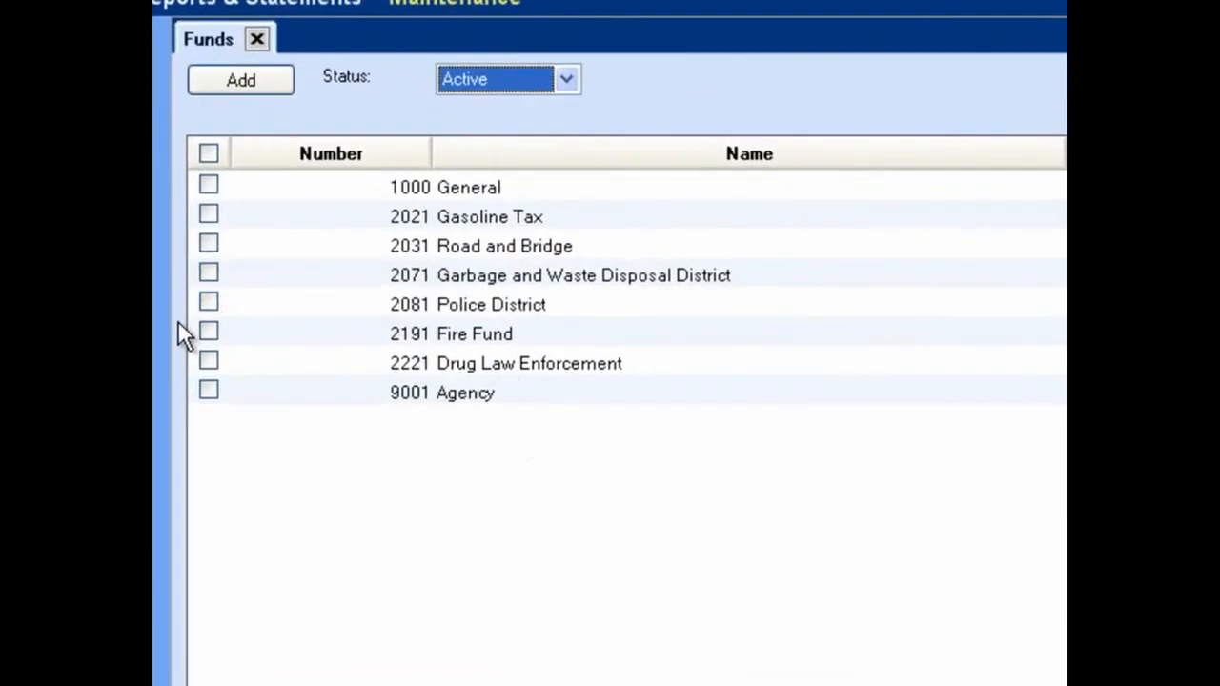
click(206, 301)
click(208, 273)
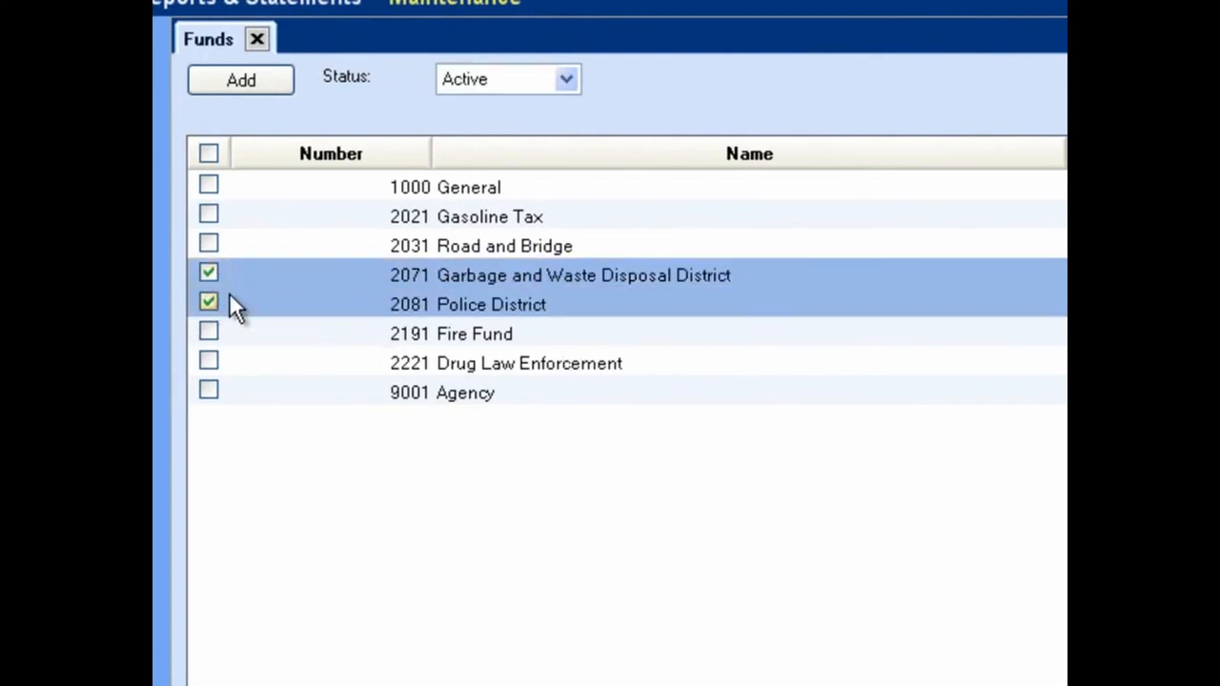
click(209, 272)
click(205, 301)
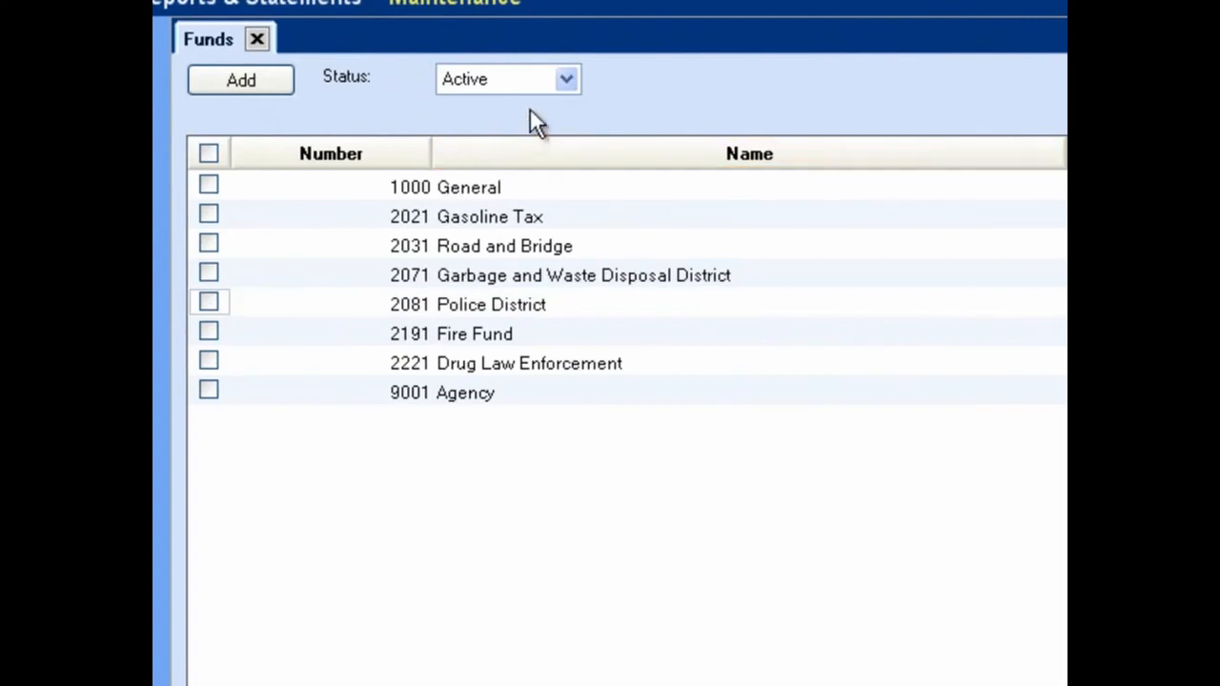
Filter the fund list to All statuses and return it to Active funds
click(565, 80)
click(514, 144)
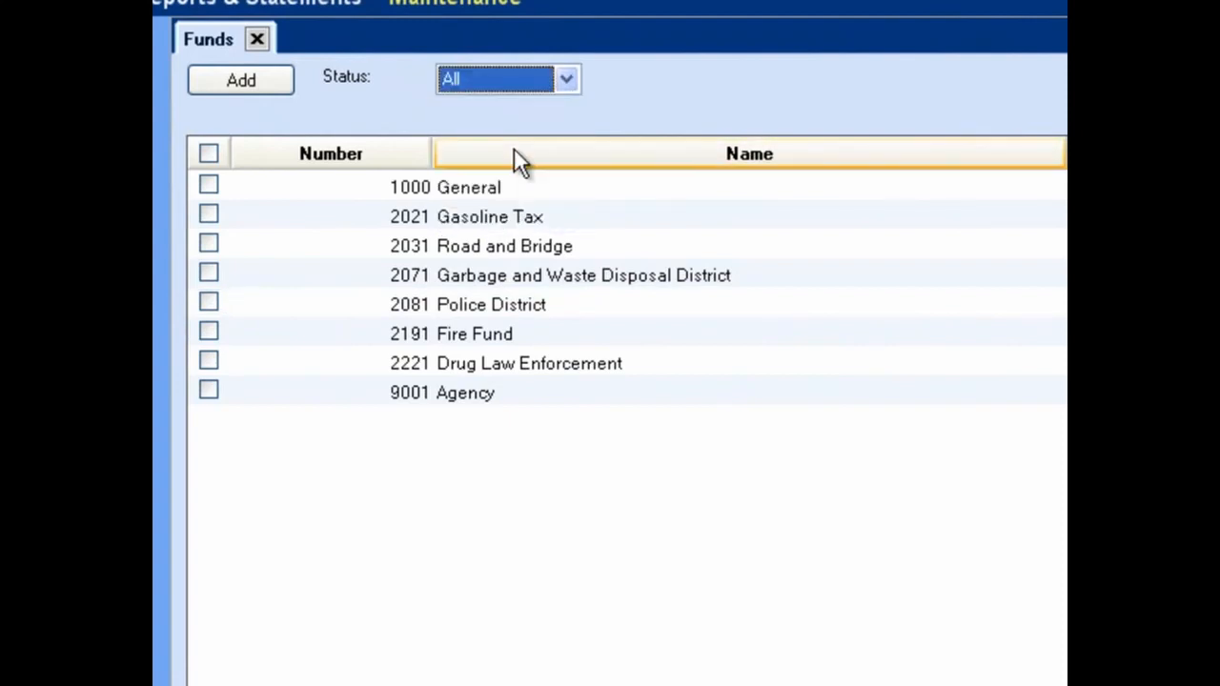
click(566, 80)
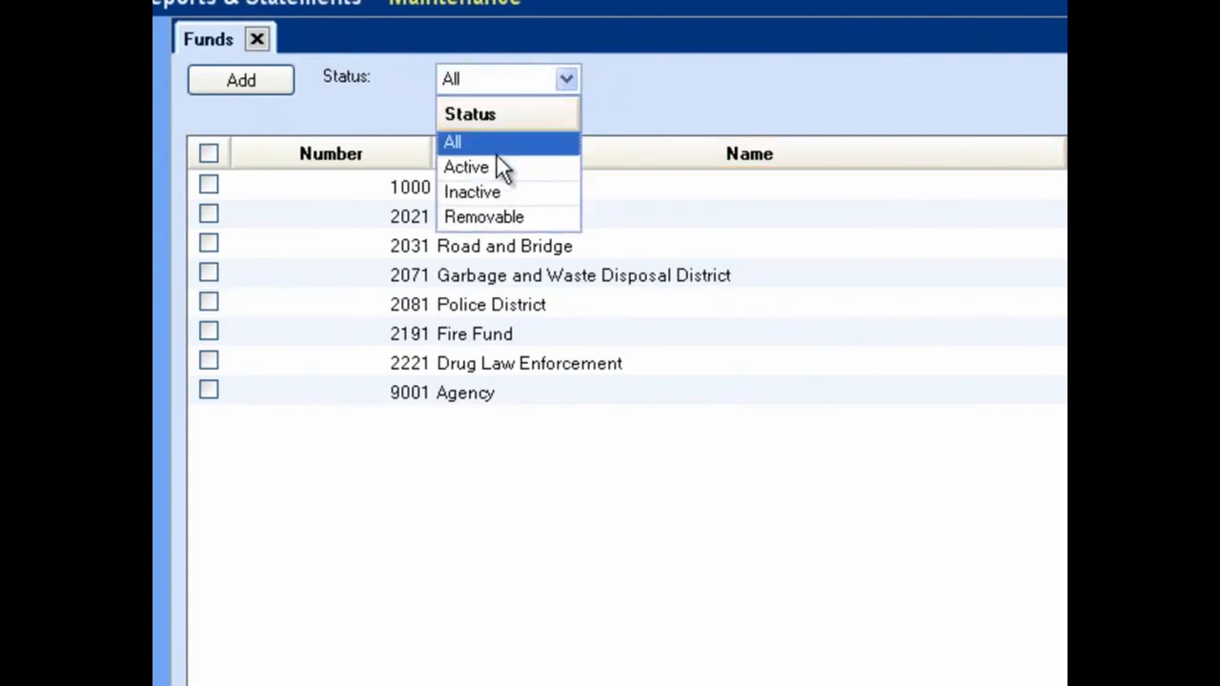
click(495, 166)
Deactivate the Garbage and Waste Disposal District and Police District funds together
click(209, 274)
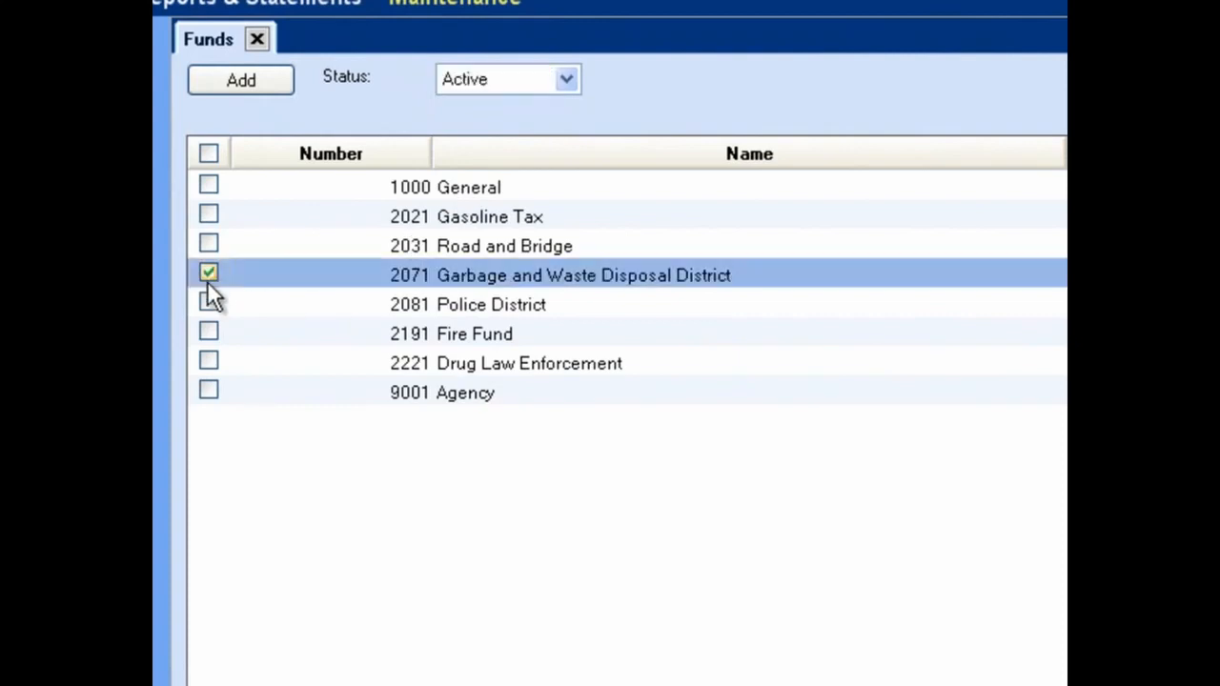
click(209, 301)
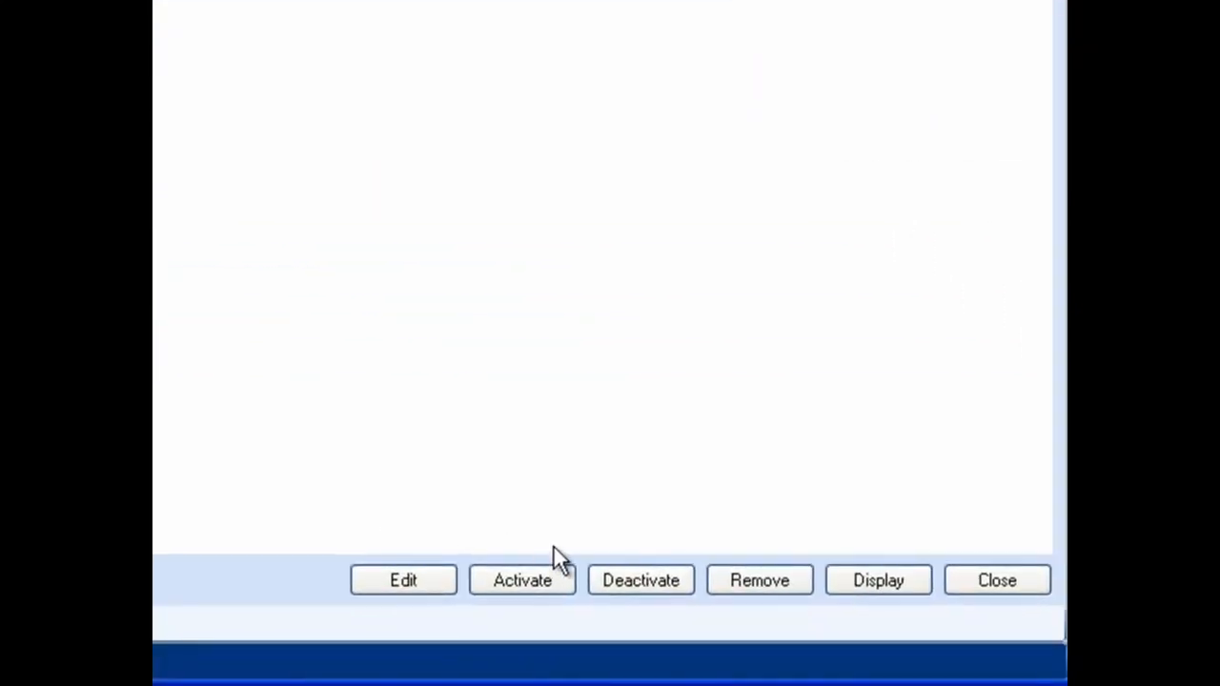
click(629, 576)
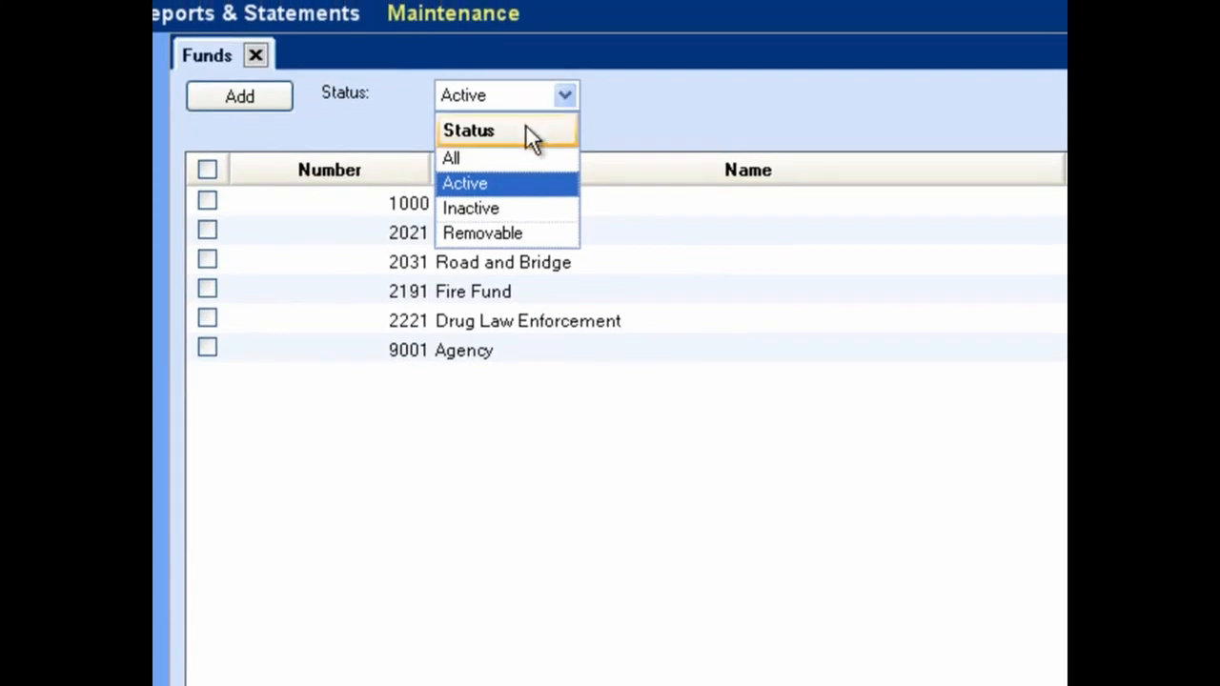
Filter the fund list to Inactive funds, and filter it to All statuses
click(462, 204)
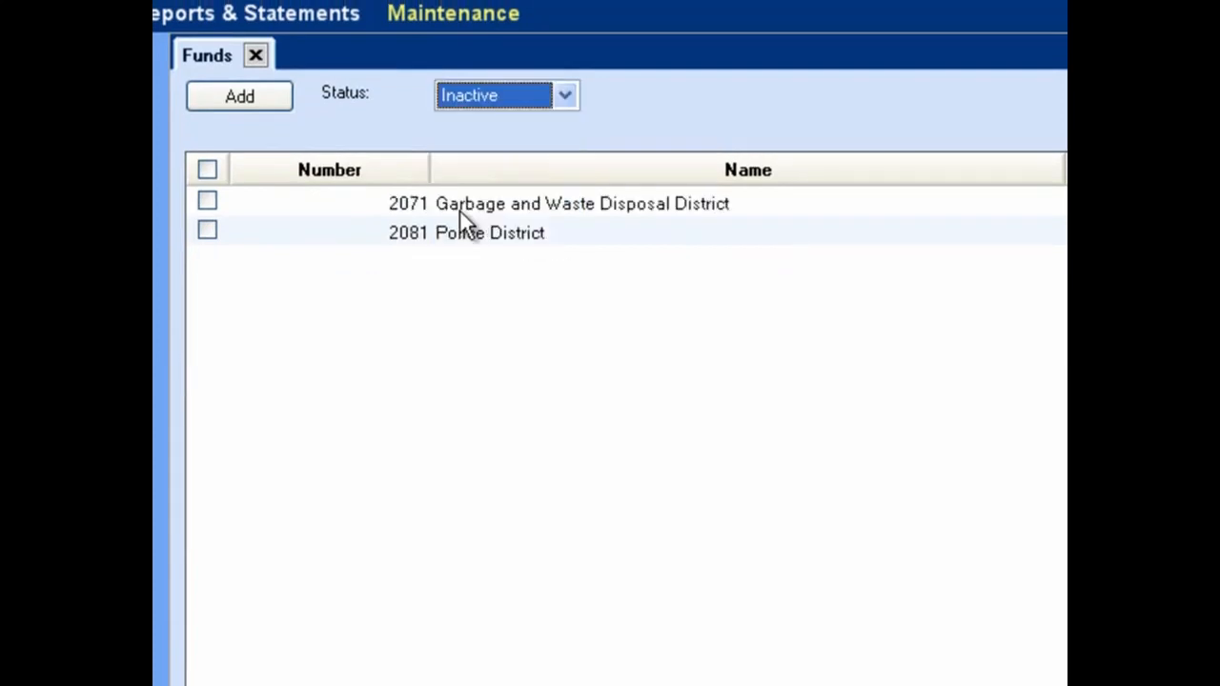
click(569, 101)
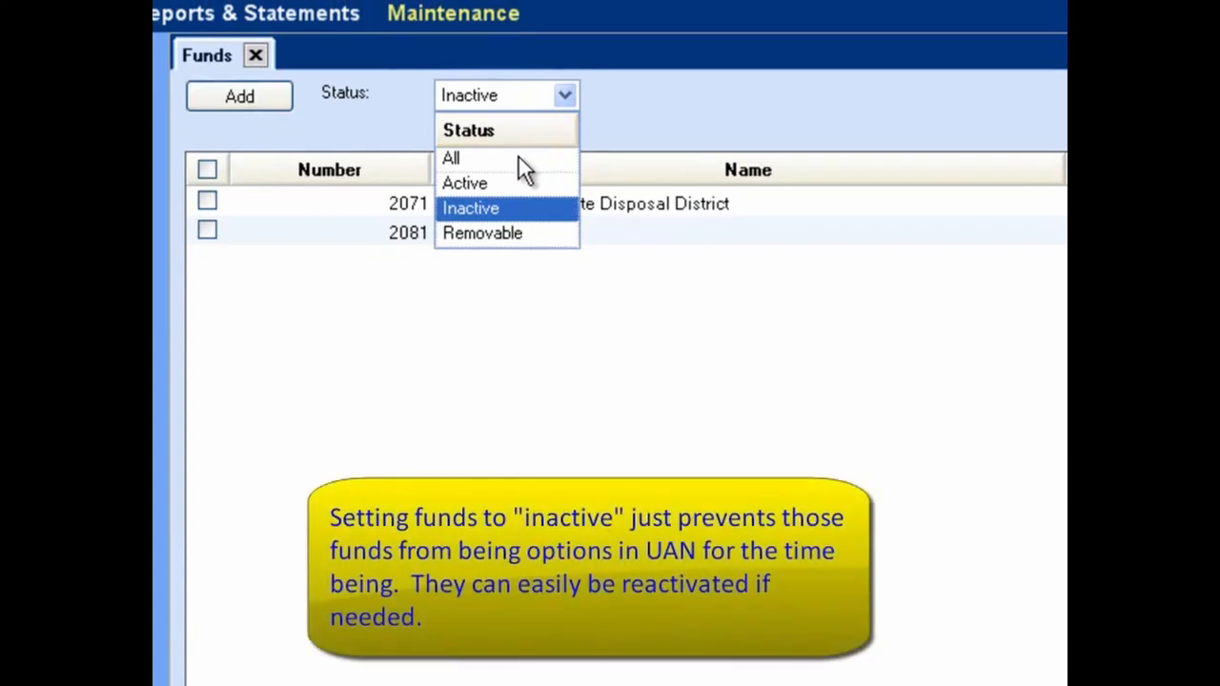
click(519, 159)
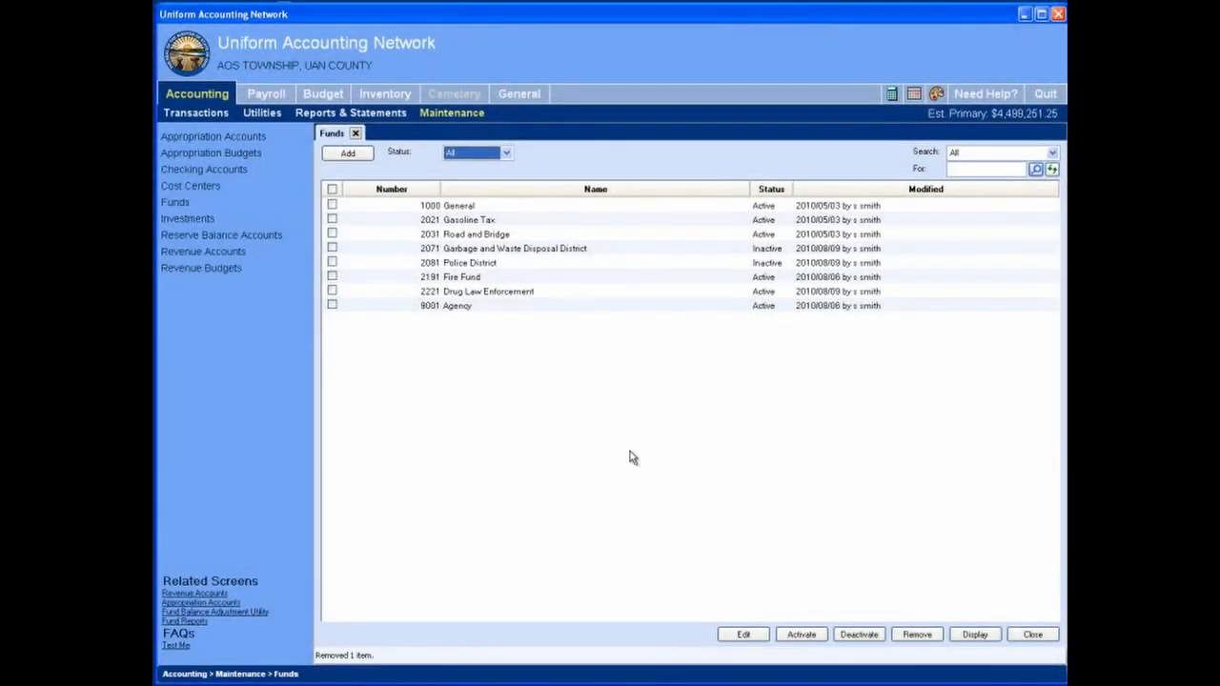
Filter the fund list to Removable funds and remove fund 2221 Drug Law Enforcement, accepting the removal
click(506, 152)
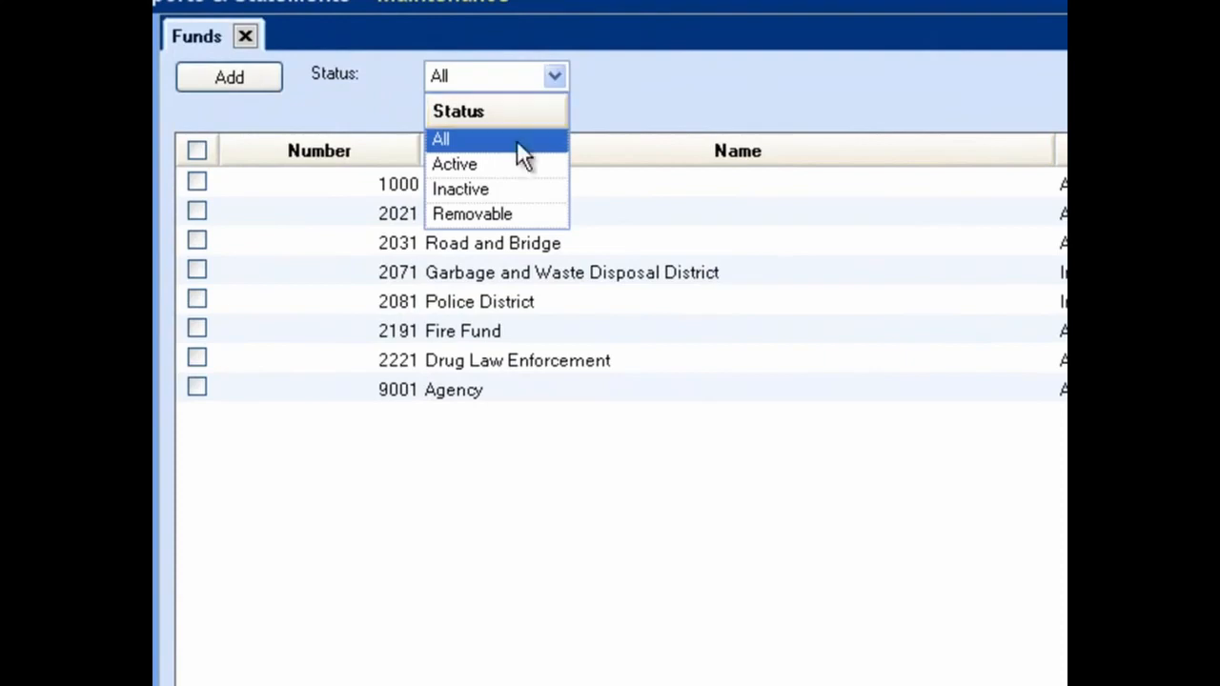
click(506, 216)
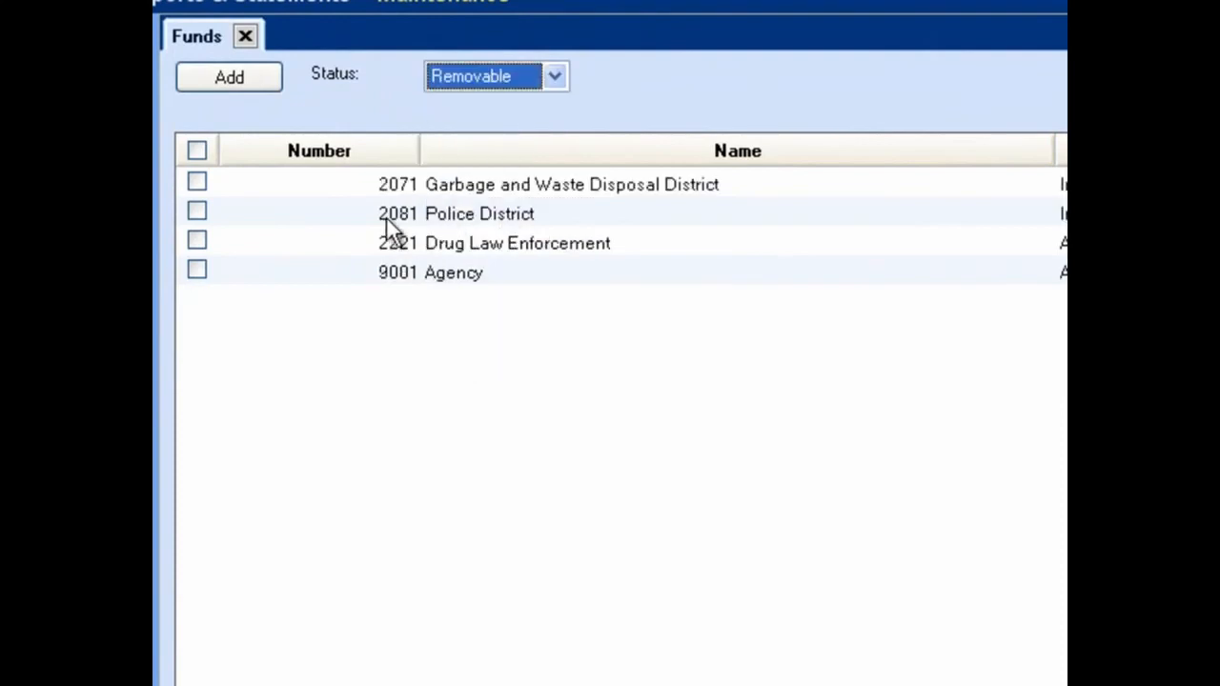
click(197, 242)
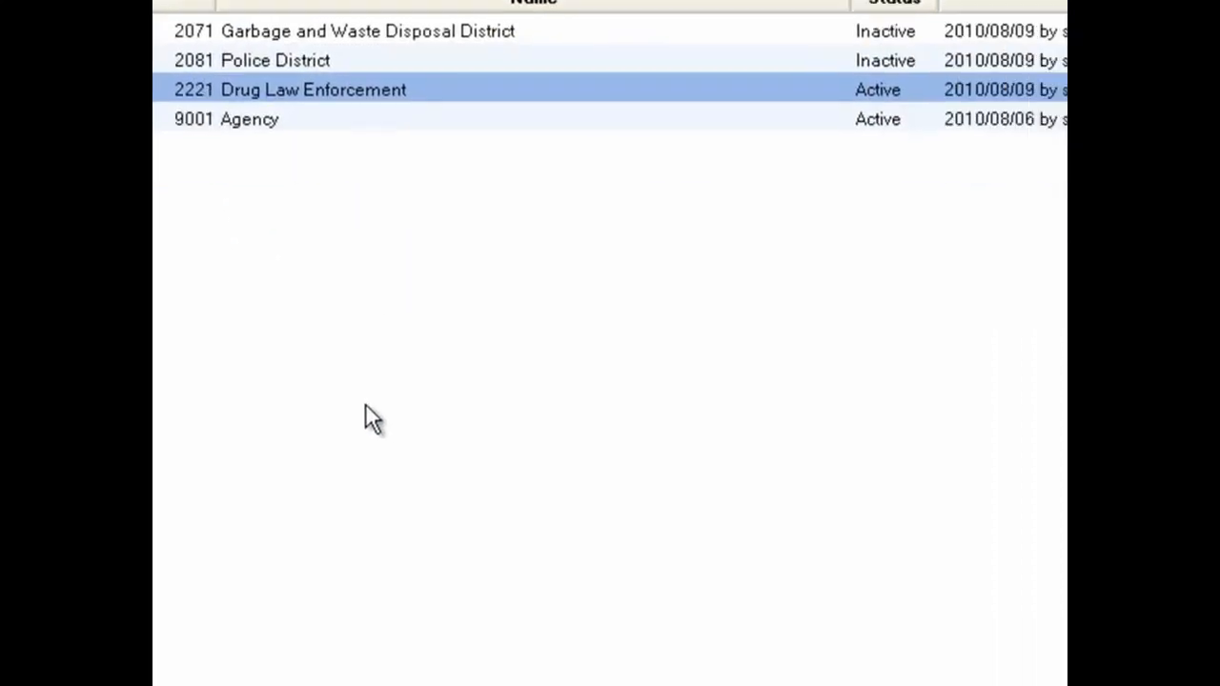
click(738, 586)
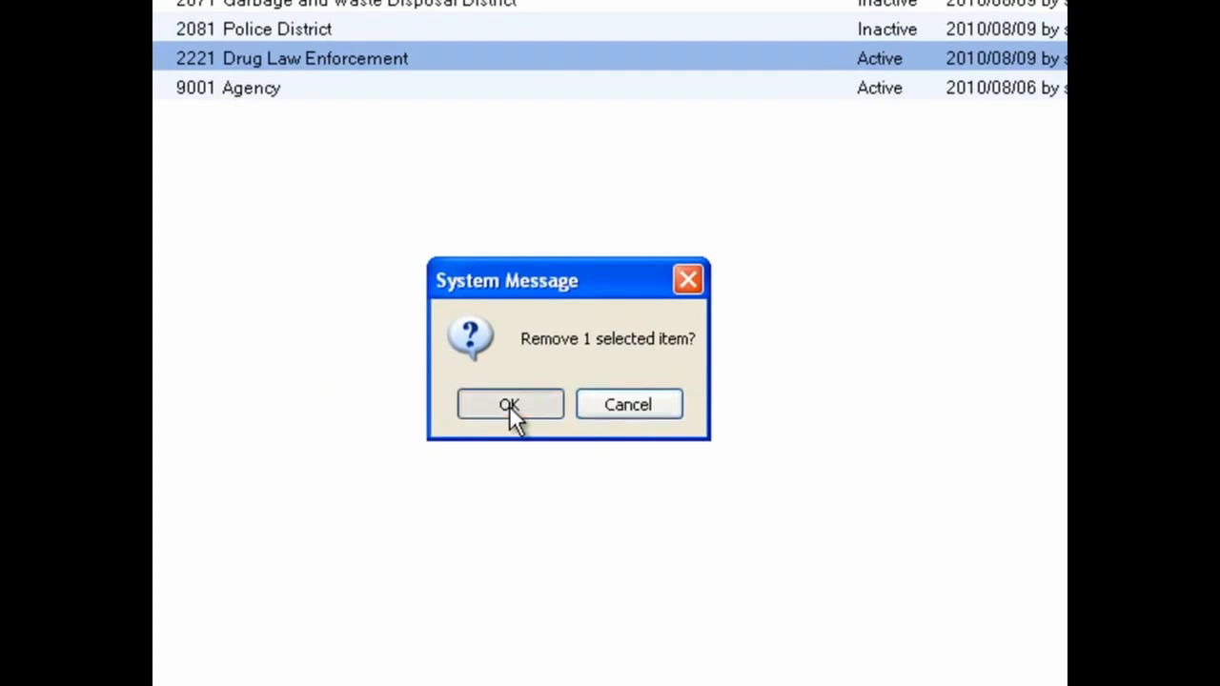
click(509, 405)
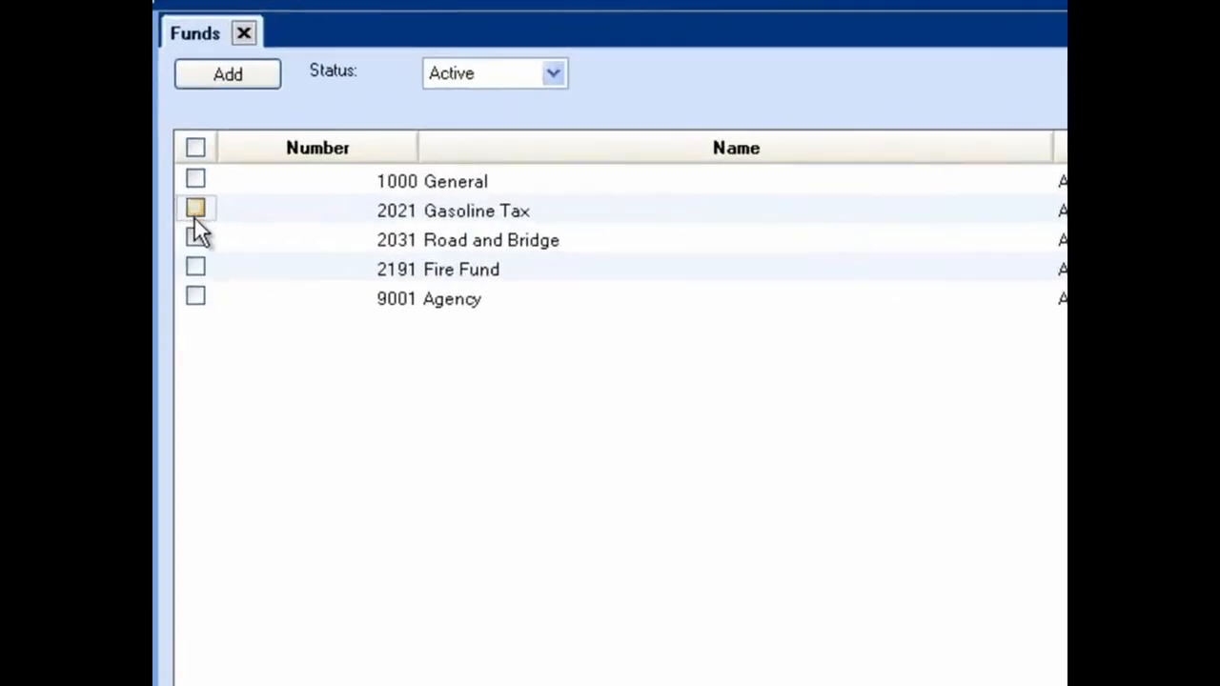
Display the details of the Gasoline Tax, Road and Bridge and Fire Fund records together, browse through them, and close the display
click(195, 209)
click(195, 239)
click(196, 267)
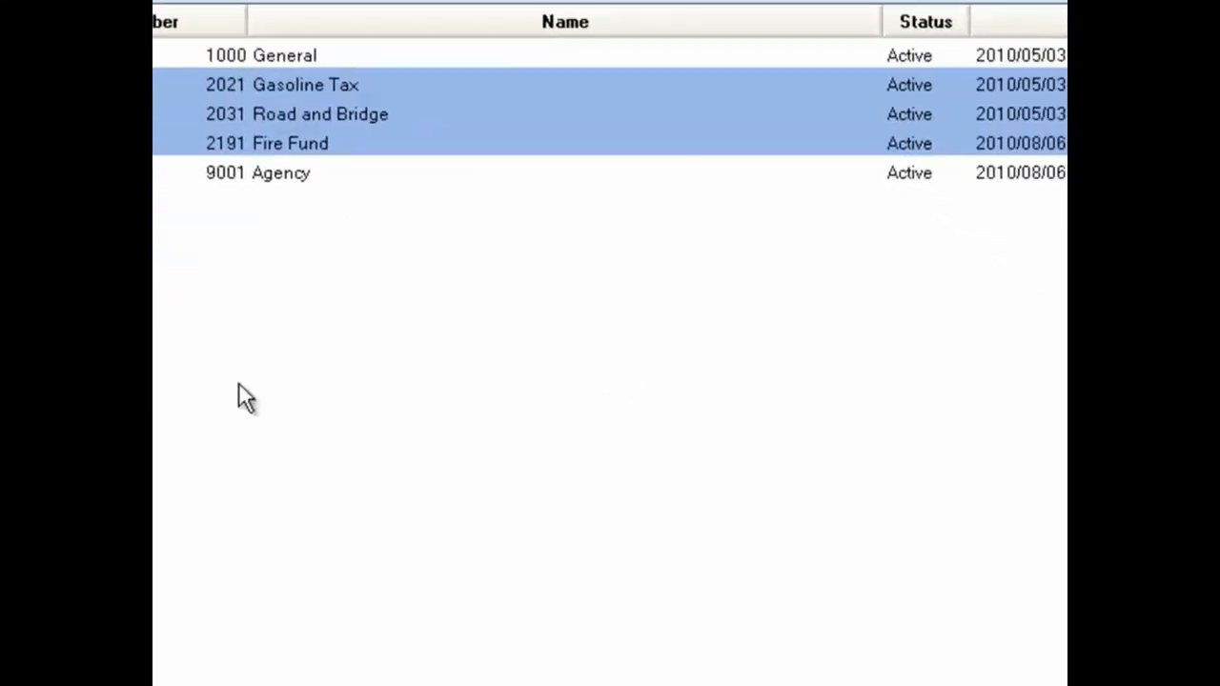
click(921, 658)
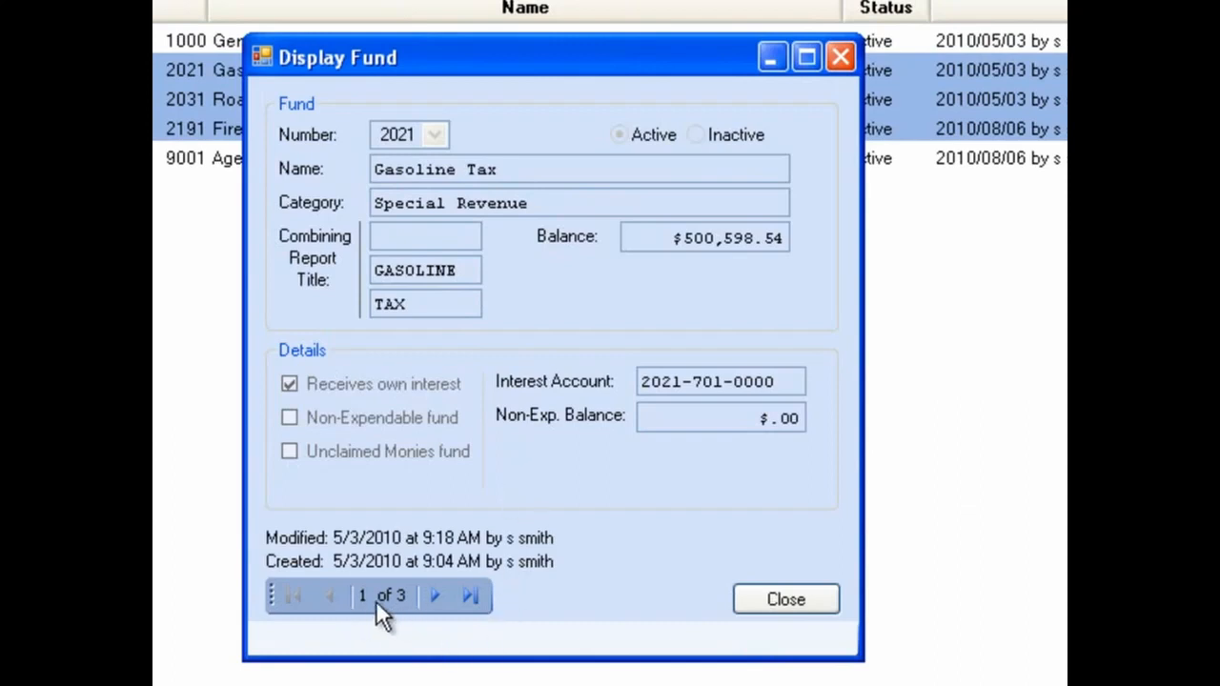
click(434, 597)
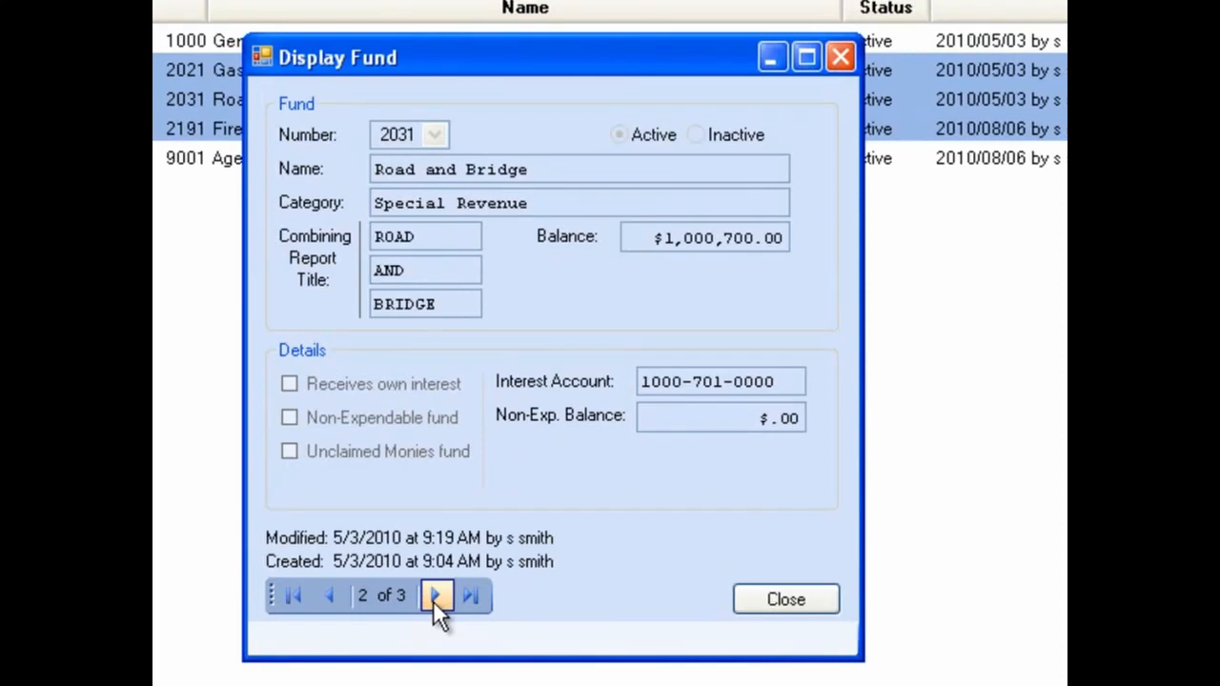
click(434, 597)
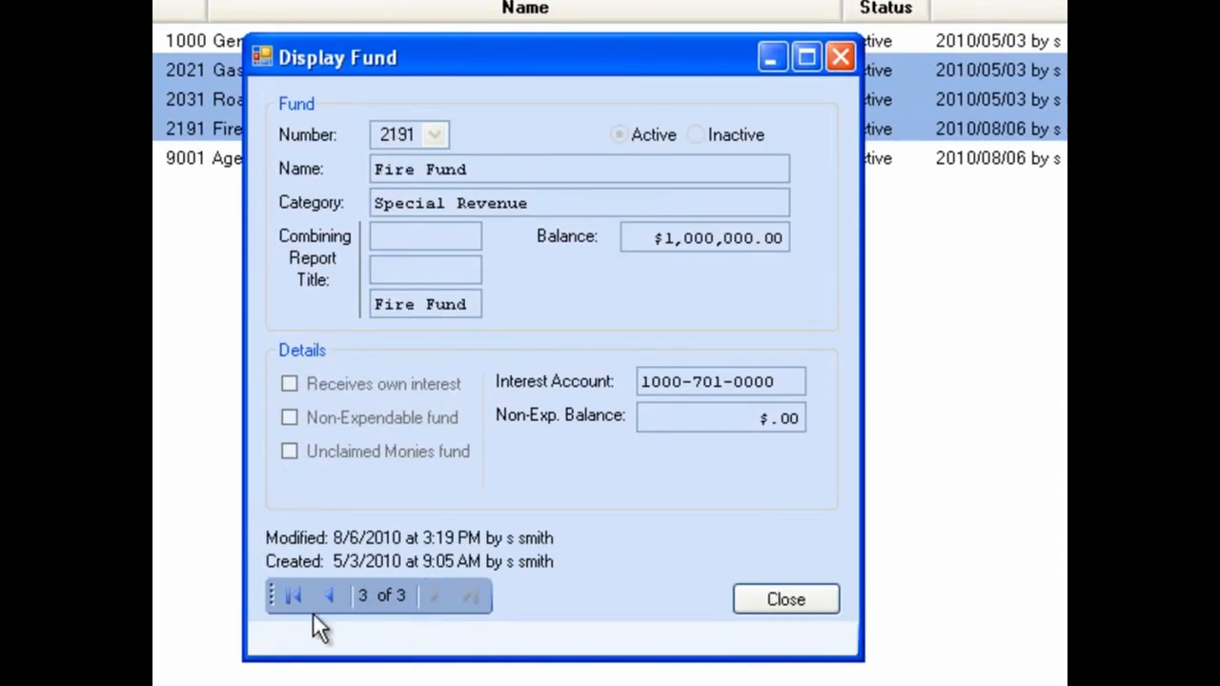
click(286, 599)
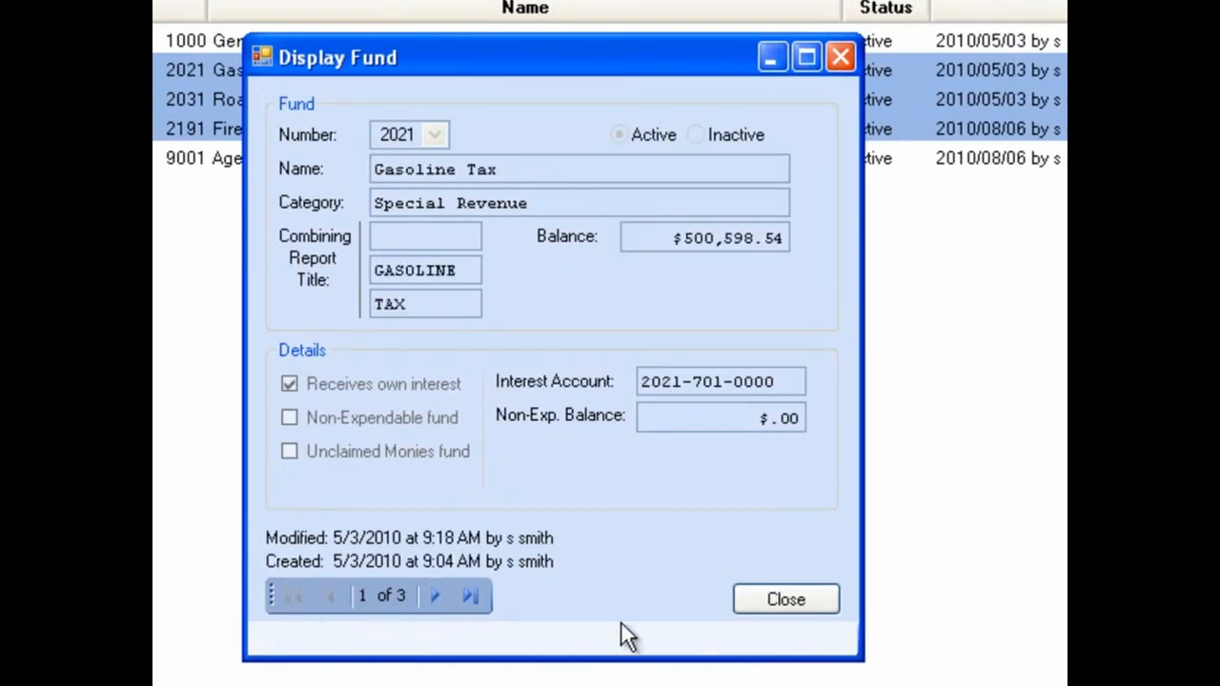
click(794, 603)
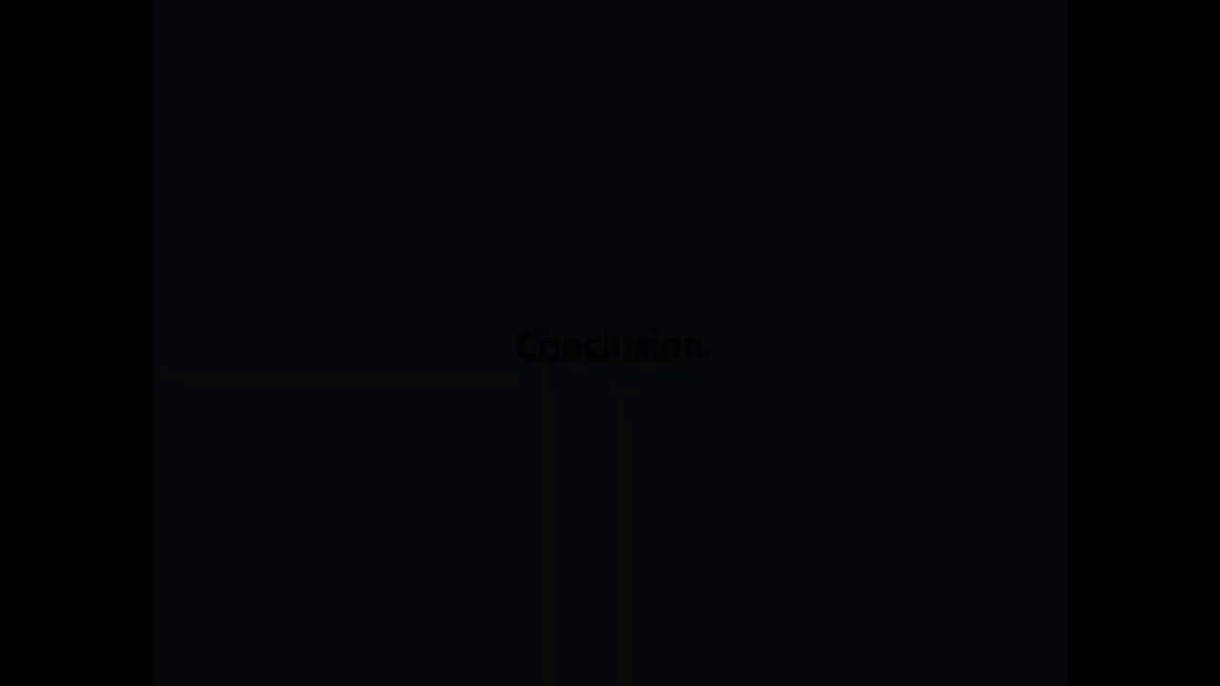